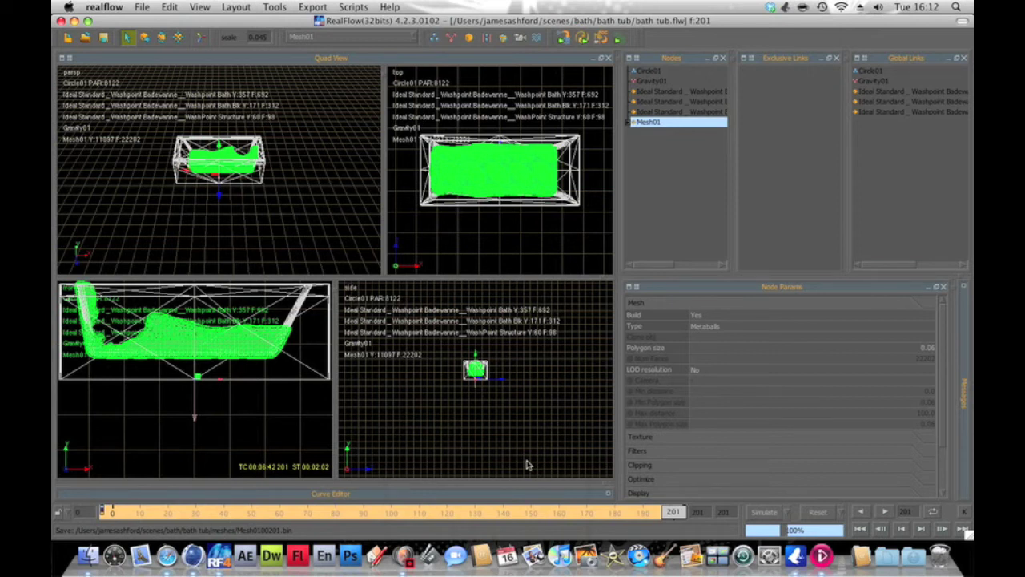
Step: Replay the cached fluid simulation from the first frame and check the Optimize mesh setting
left_click(858, 531)
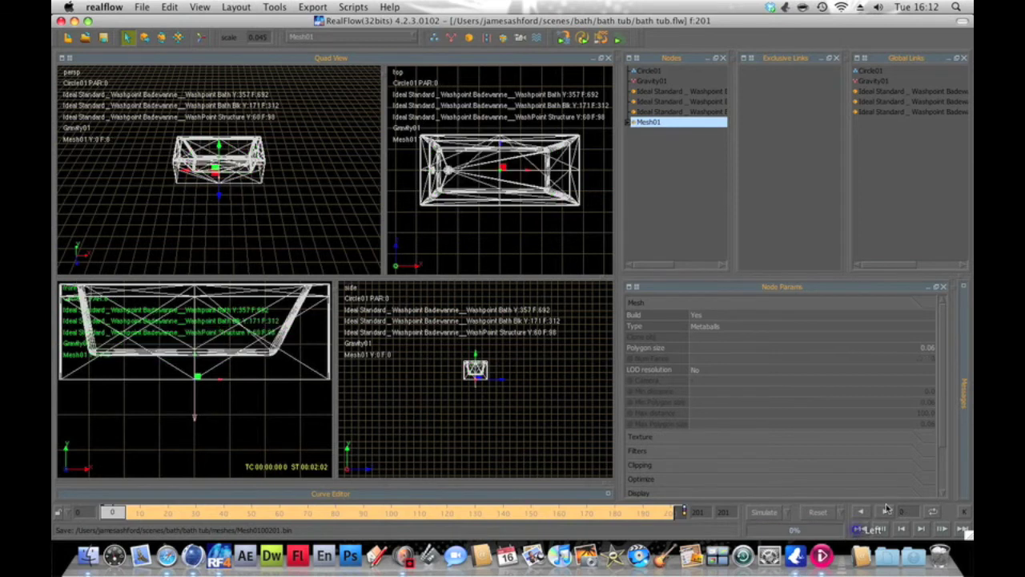
left_click(882, 513)
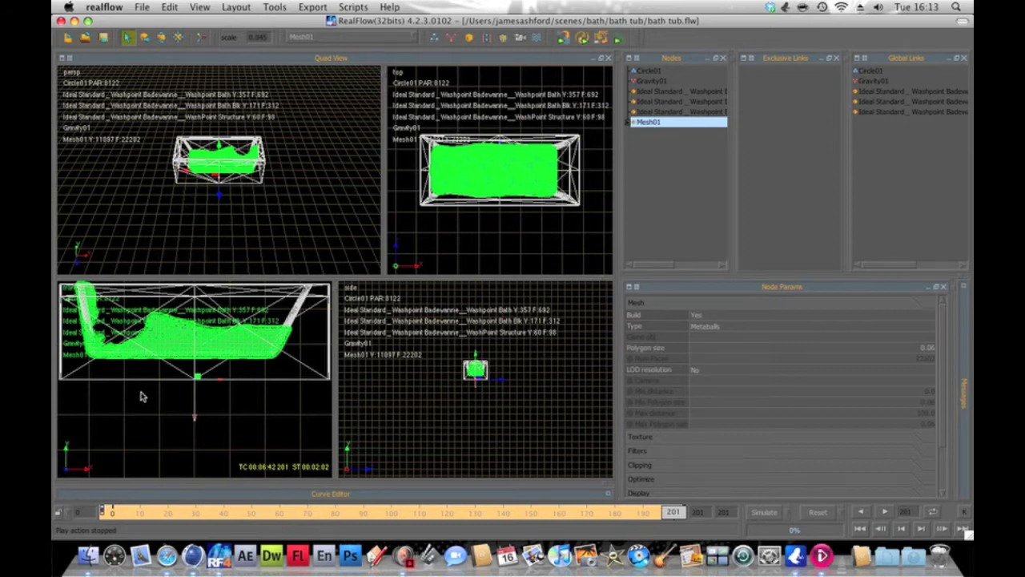
right_click(739, 475)
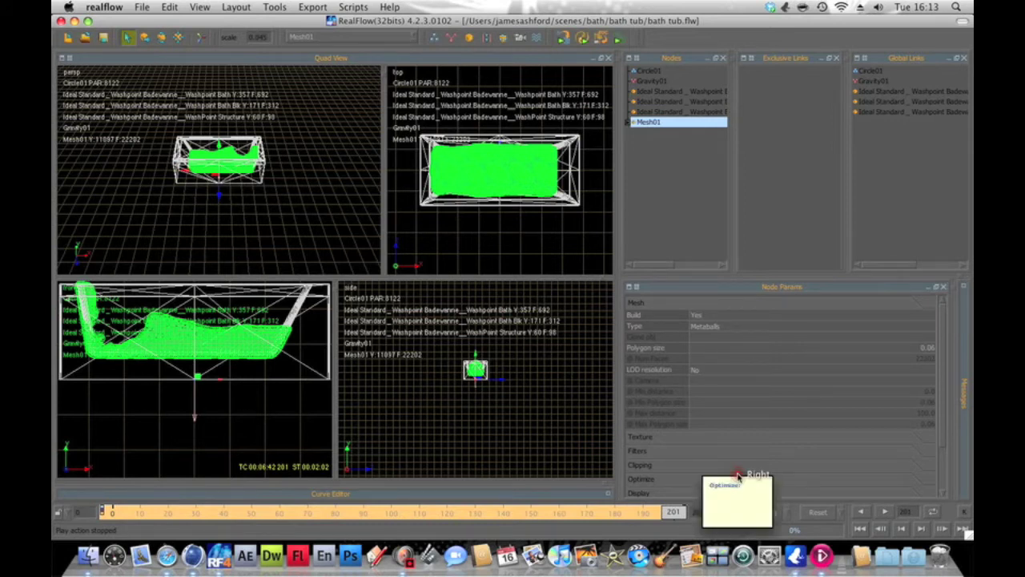
left_click(538, 443)
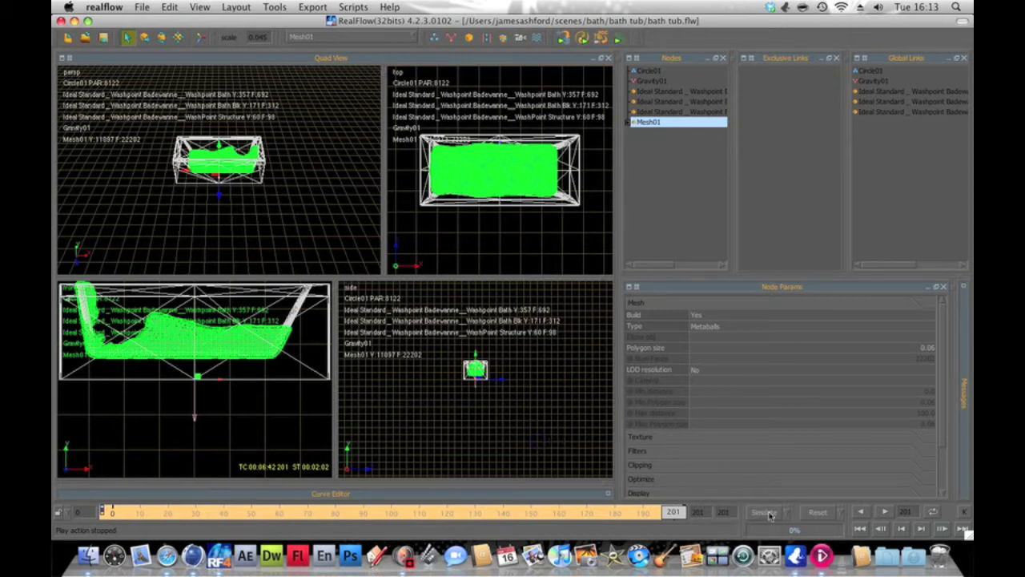
Step: Back in Cinema 4D, close the SD Export dialog and show the Next Limit plugins
left_click(193, 556)
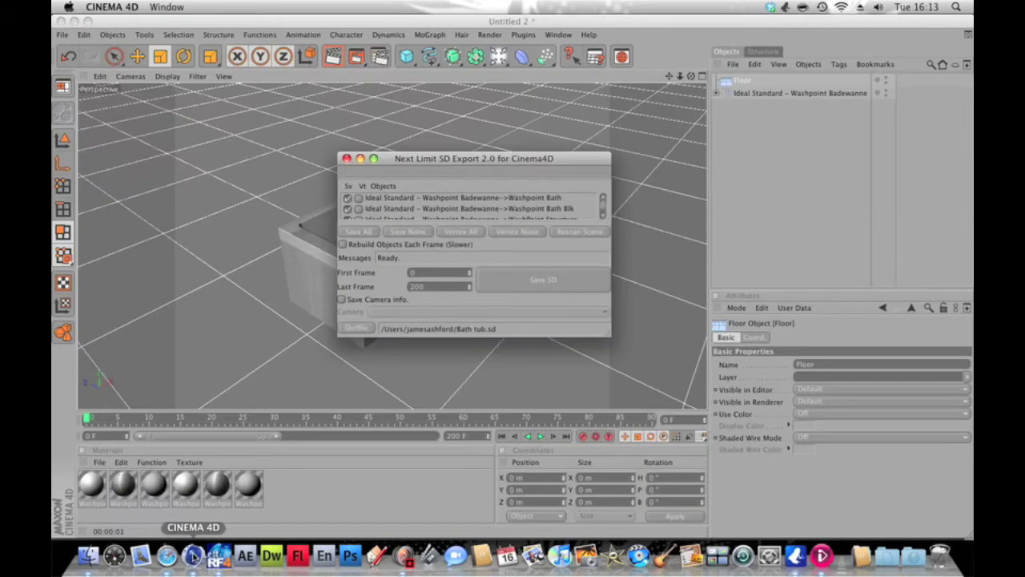
left_click(346, 160)
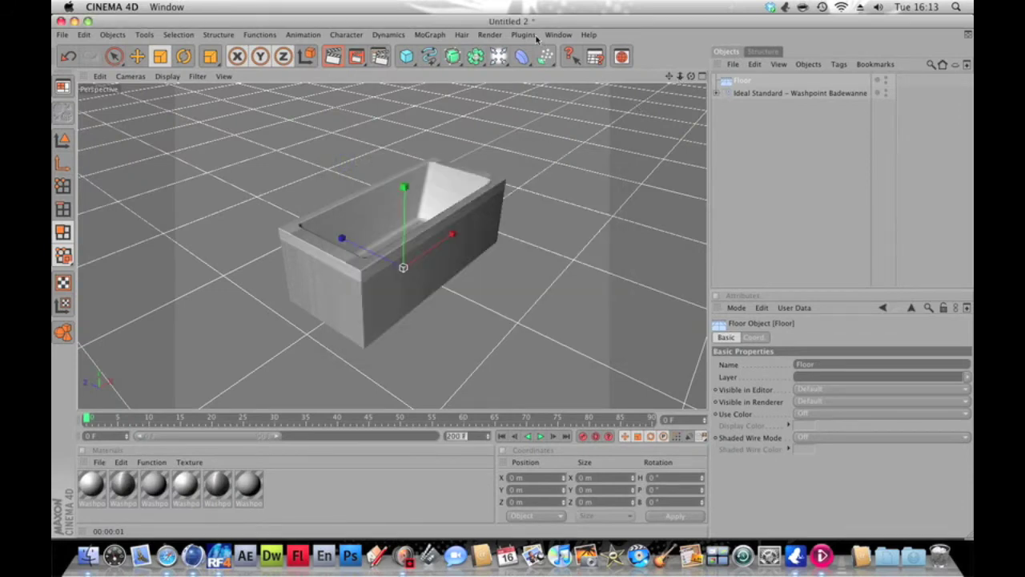
left_click(535, 36)
Step: Add an [NL] RealFlow Mesh Loader and browse for its .bin File Sequence on the Sequence tab
mouse_move(560, 81)
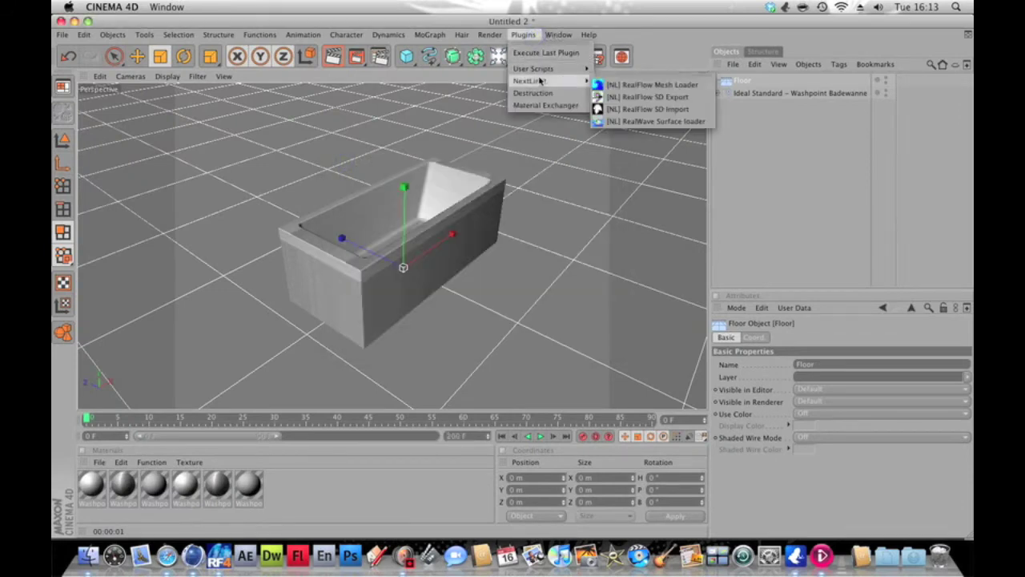
left_click(641, 85)
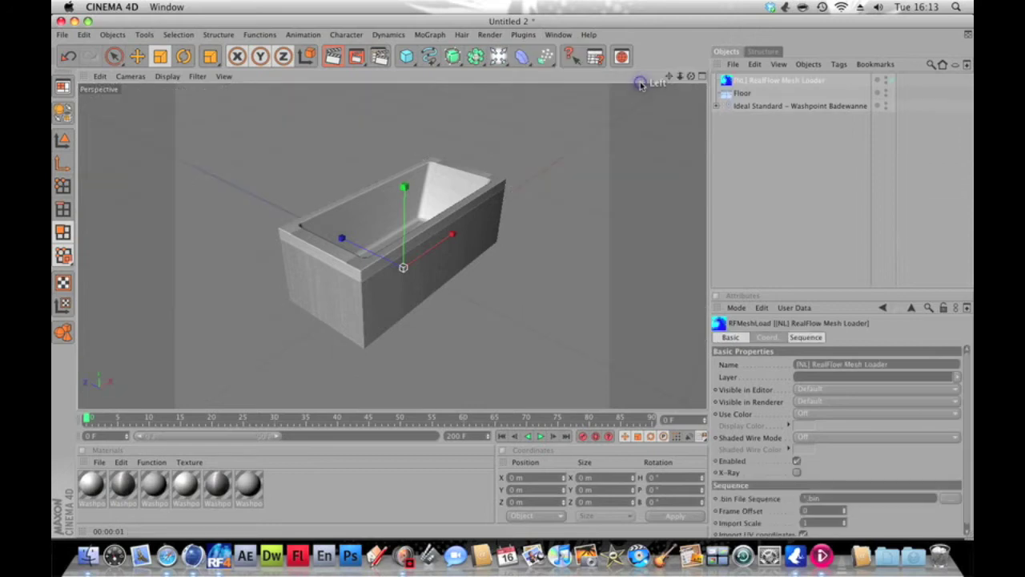
left_click(770, 80)
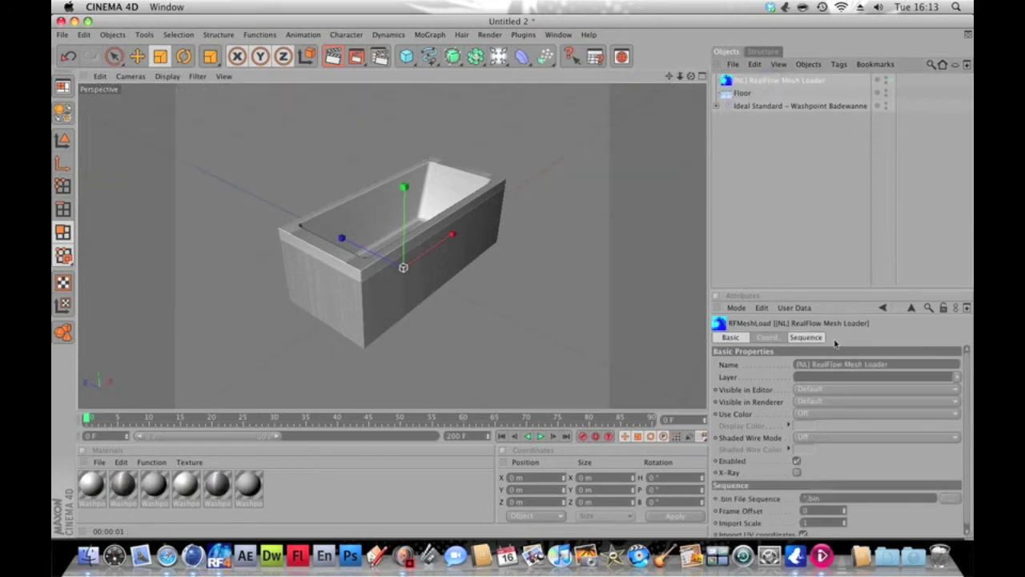
left_click(806, 337)
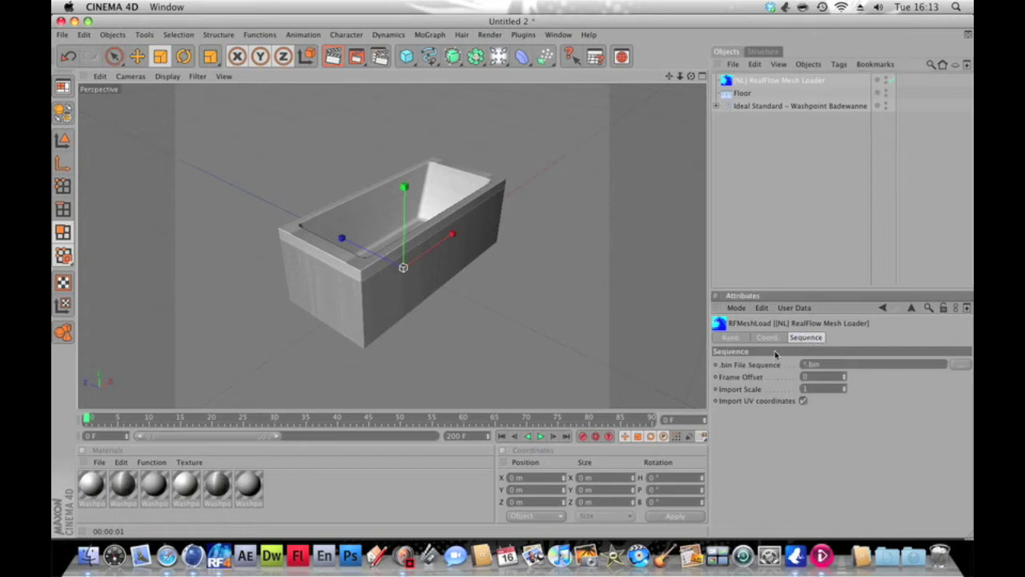
left_click(960, 363)
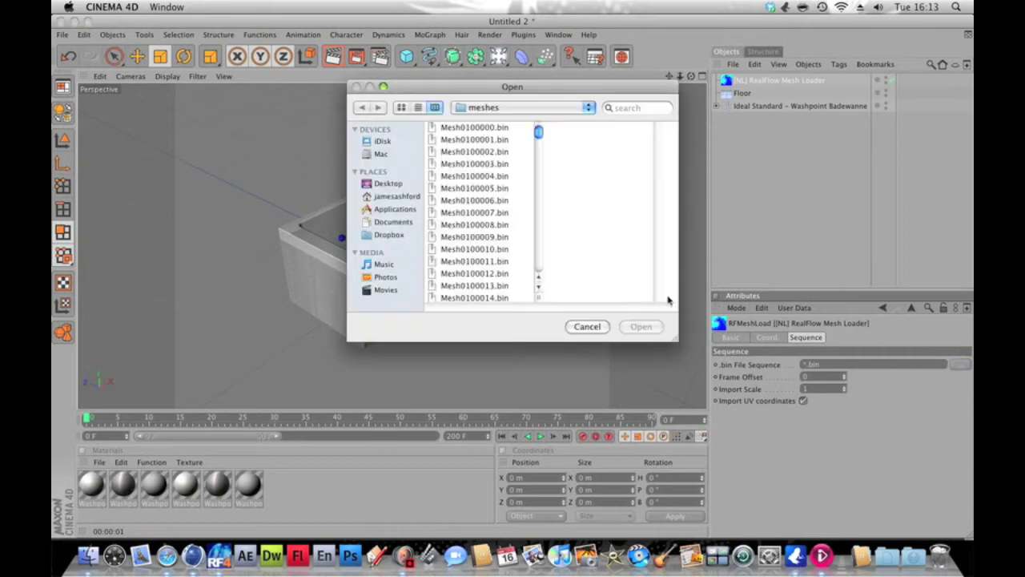
Step: Load Mesh0100000.bin from home/scenes/bath/bath tub/meshes as the mesh sequence
left_click(394, 198)
scroll(472, 172, "down", 3)
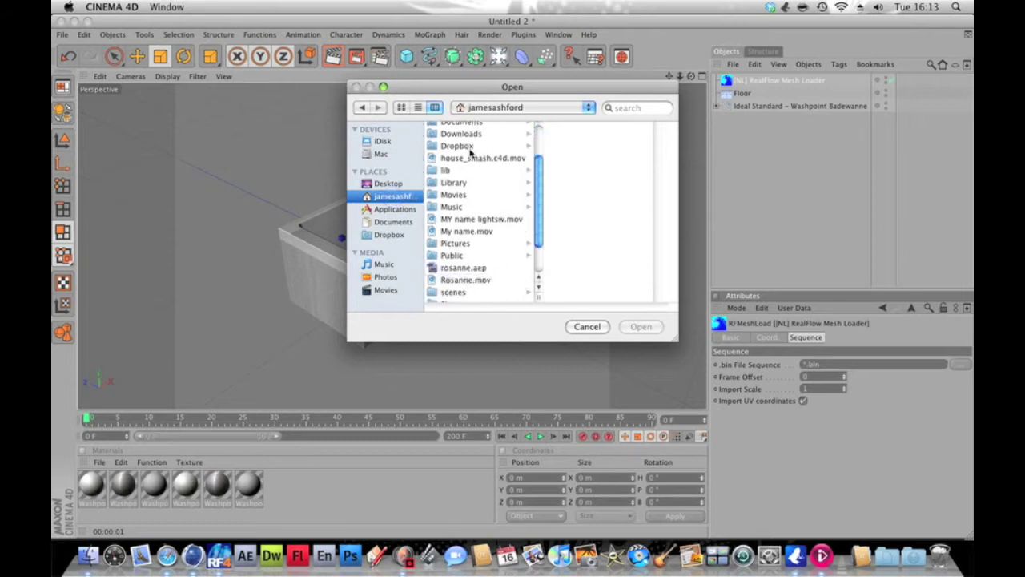
scroll(470, 152, "down", 2)
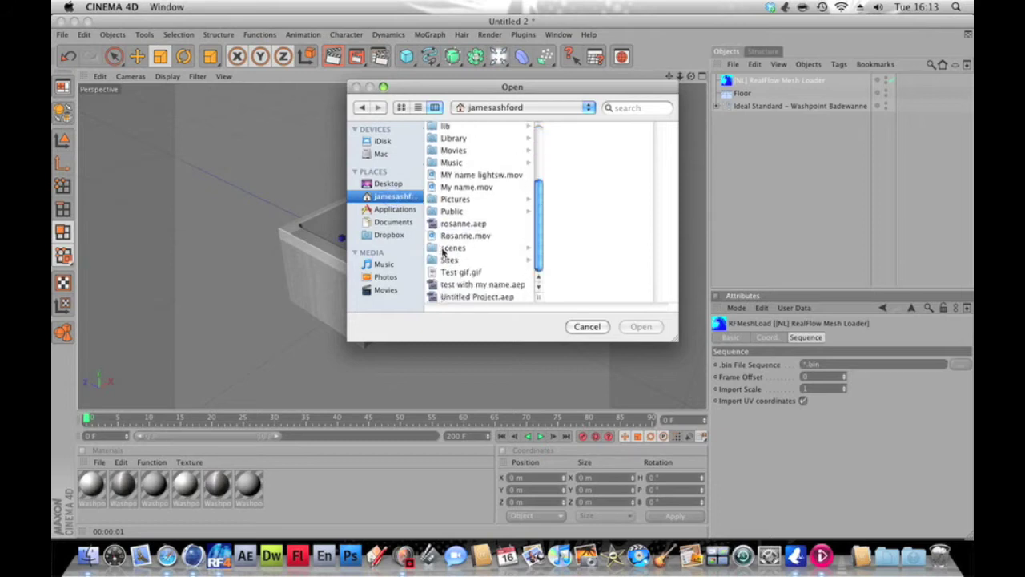
left_click(449, 248)
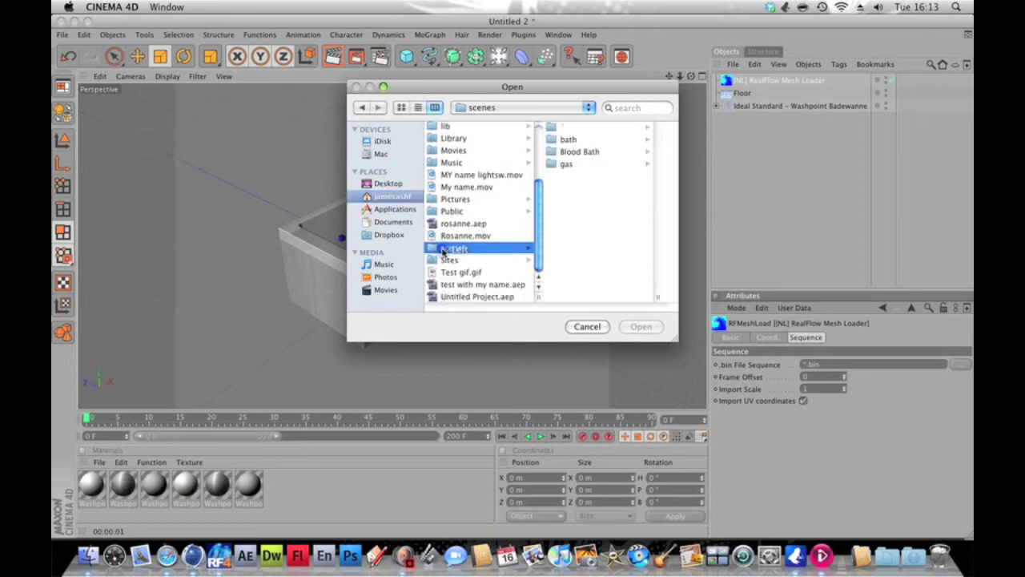
left_click(578, 141)
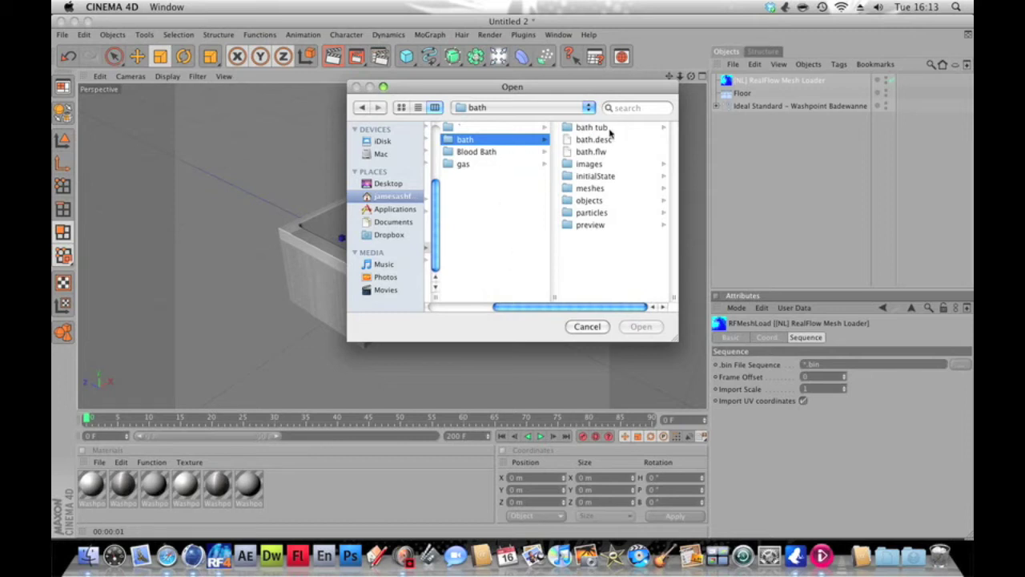
left_click(610, 128)
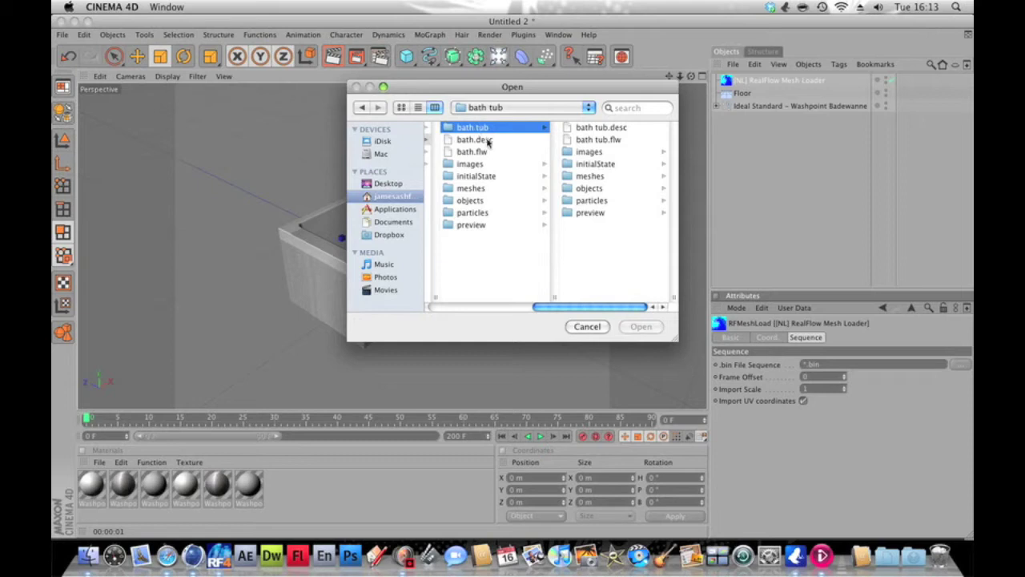
left_click(588, 176)
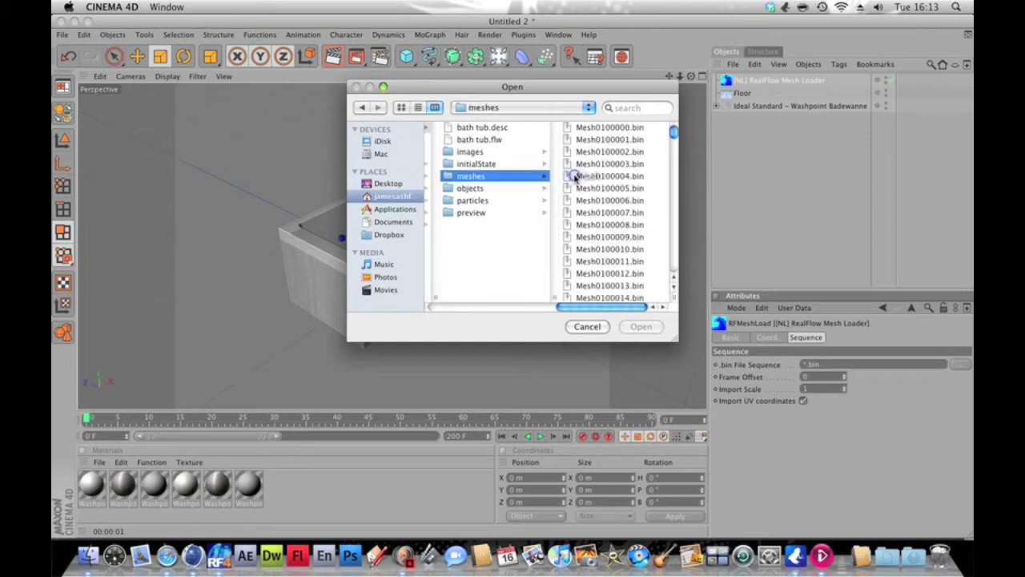
left_click(609, 127)
left_click(650, 327)
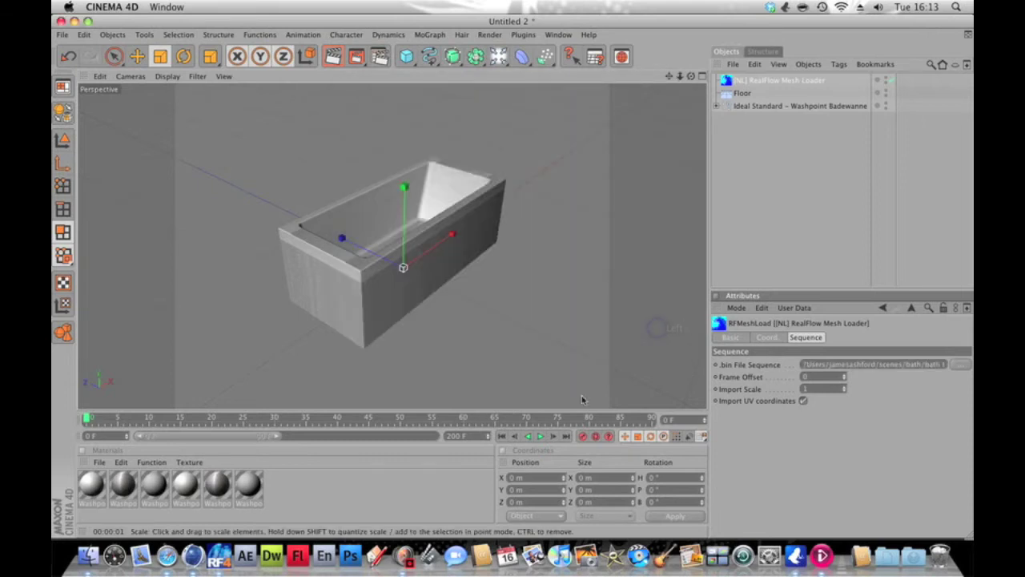
Step: Play the fluid filling the tub, stop and return to frame 0, then edit Import Scale
left_click(539, 436)
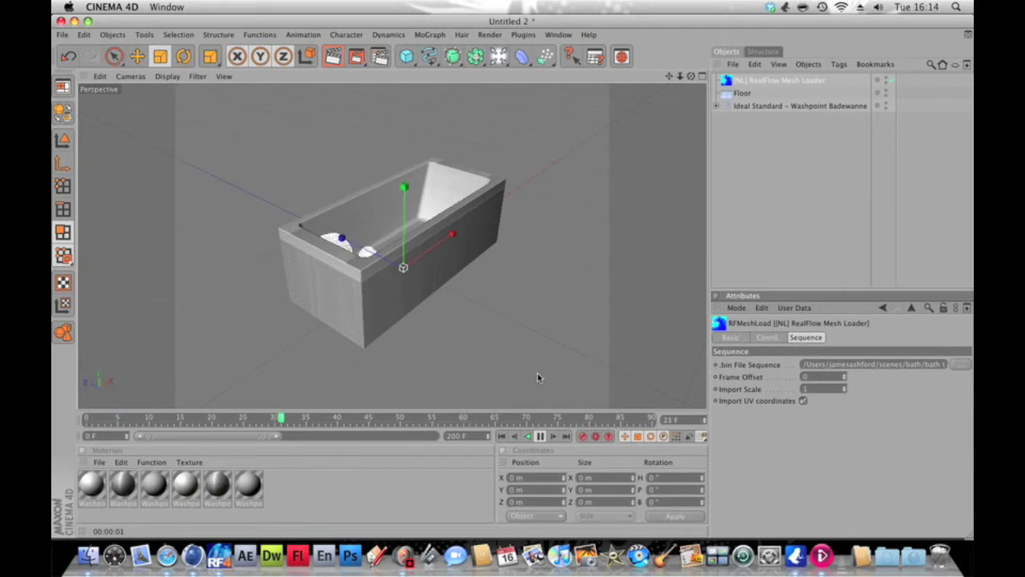
left_click(539, 435)
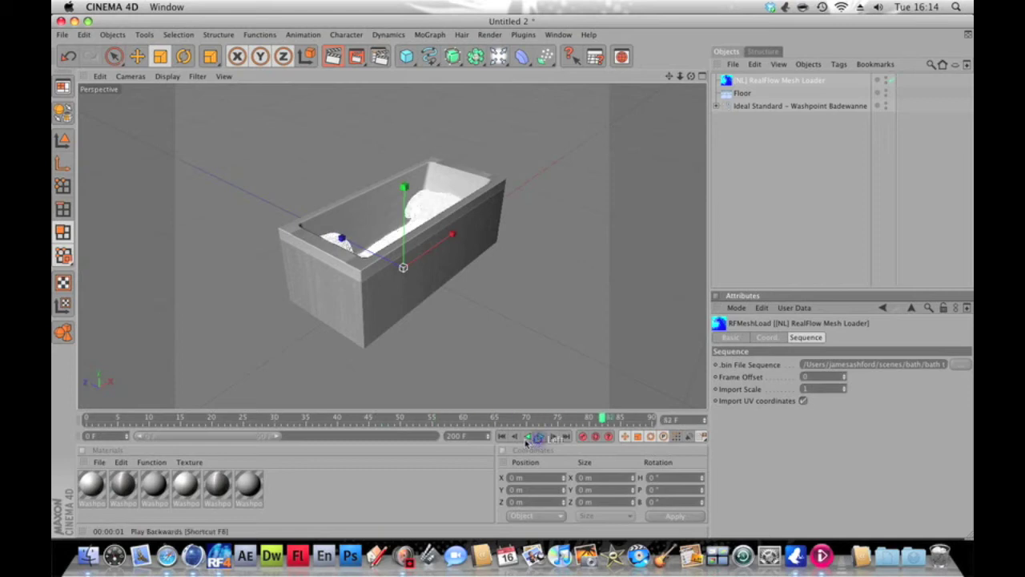
left_click(501, 436)
double_click(820, 388)
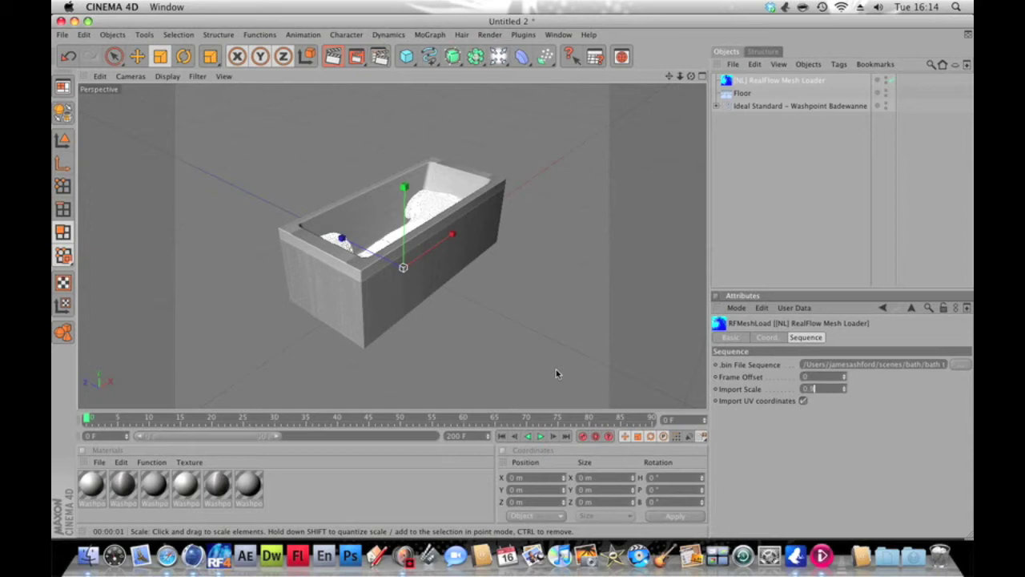
Step: Commit Import Scale 0.95, replay and render the tub view, then open the bathtub presets library
left_click(557, 373)
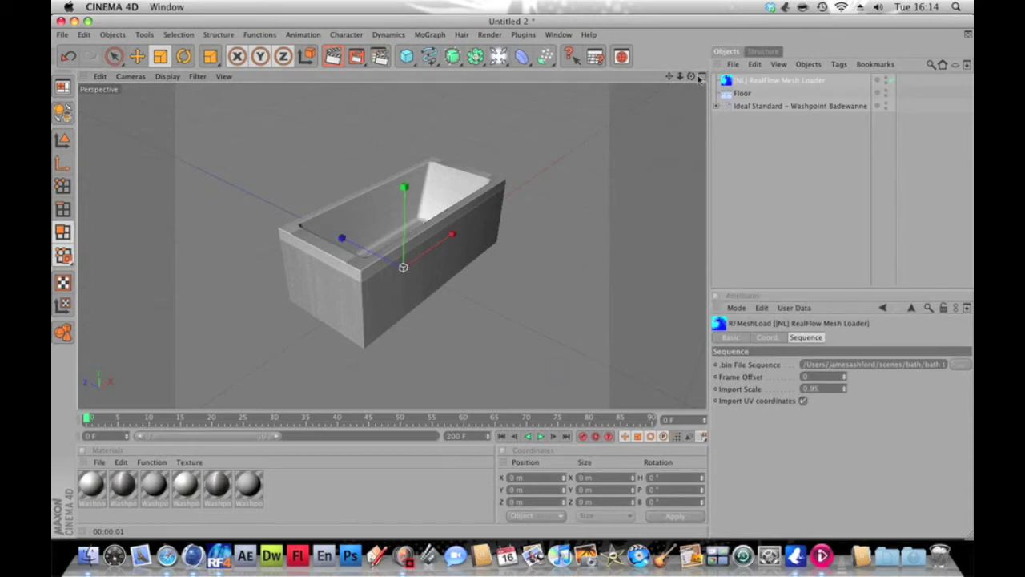
left_click_drag(614, 208, 514, 277, "alt")
left_click(541, 436)
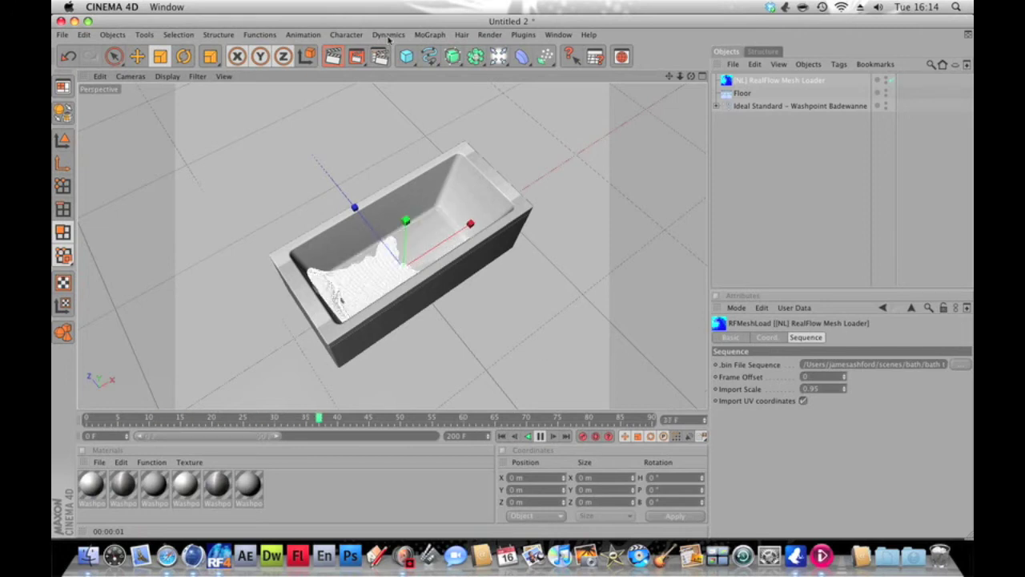
mouse_move(543, 363)
left_mouse_down("alt")
mouse_move(506, 280)
mouse_move(561, 240)
left_mouse_up("alt")
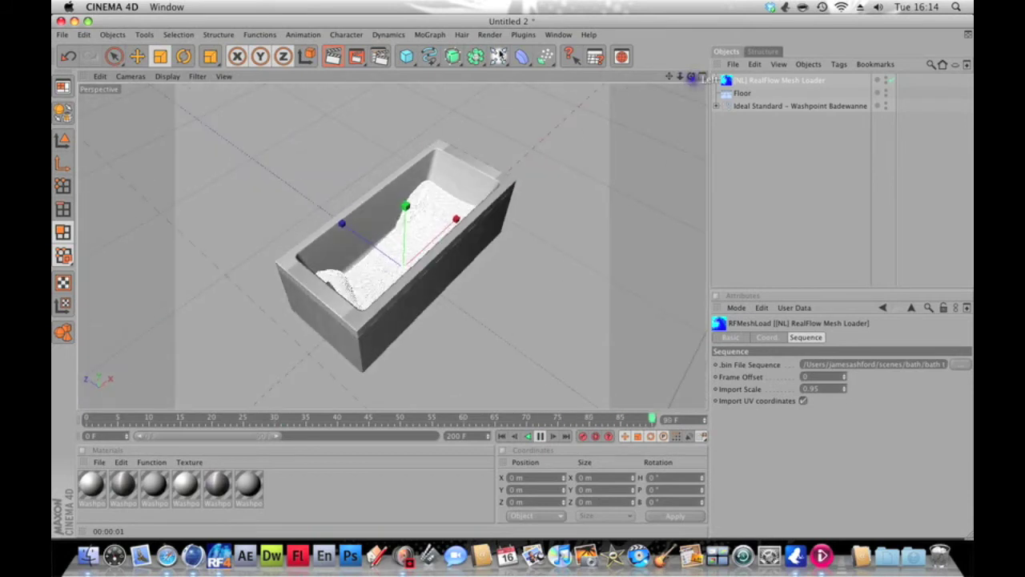
left_click(332, 57)
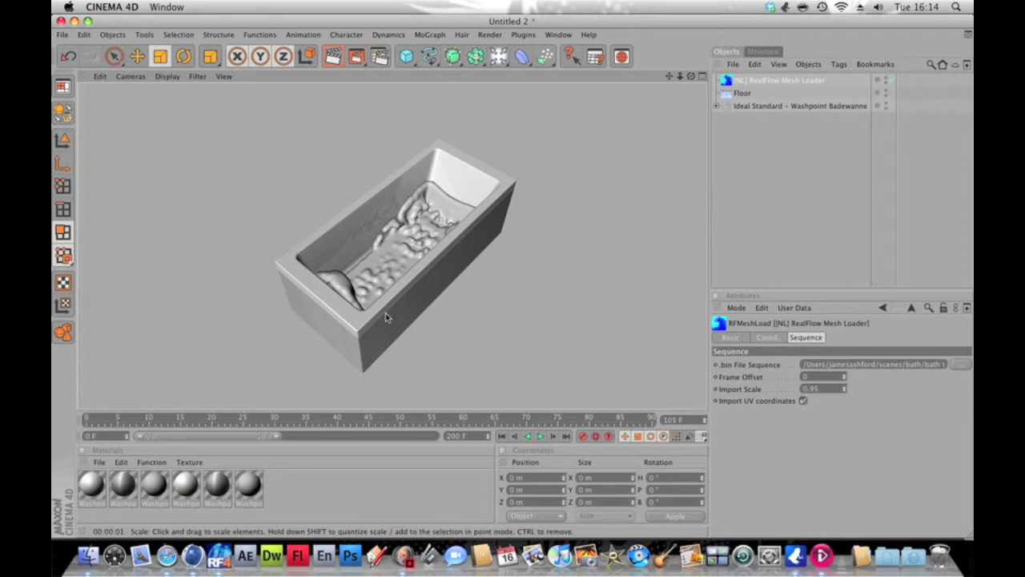
left_click(624, 60)
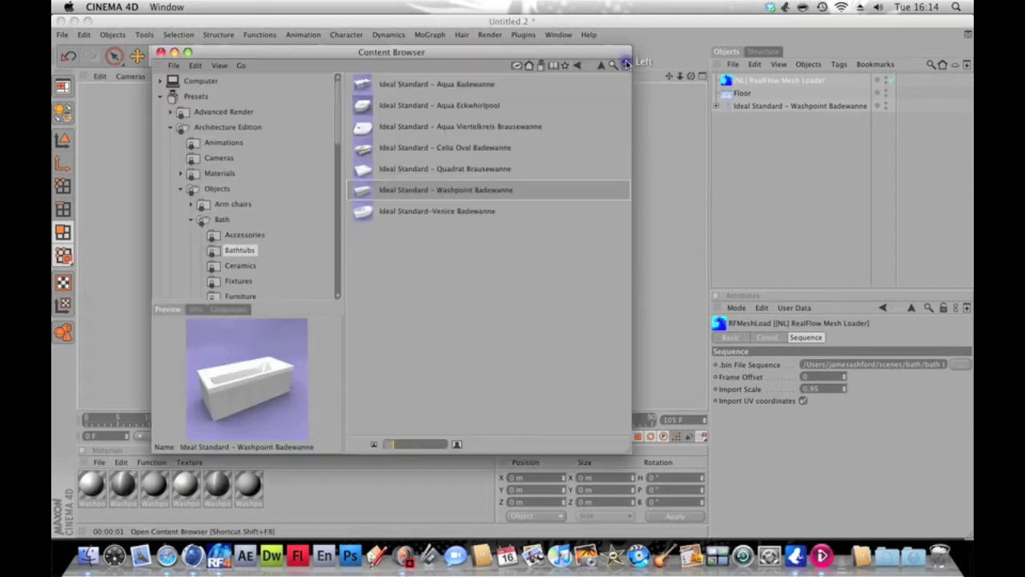
Step: Browse the Content Browser to Presets > CINEMA 4D > Materials > Basic
left_click(181, 189)
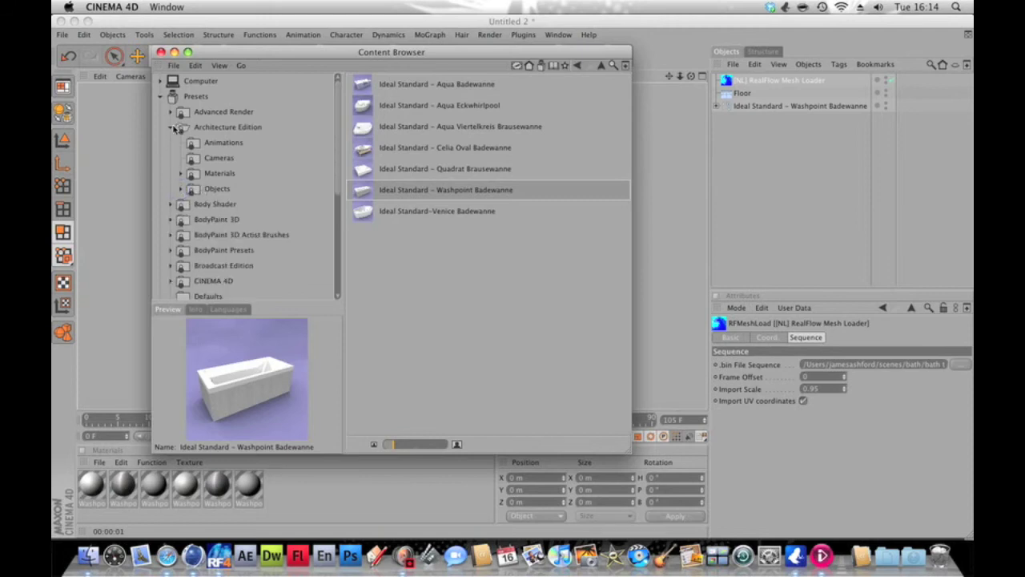
left_click(169, 127)
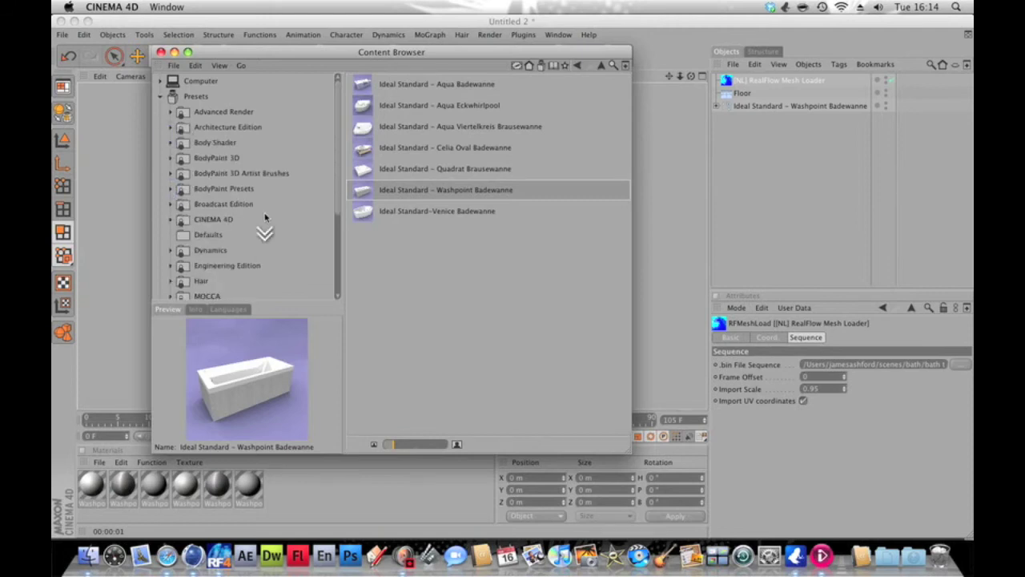
scroll(265, 217, "down", 5)
scroll(265, 217, "up", 1)
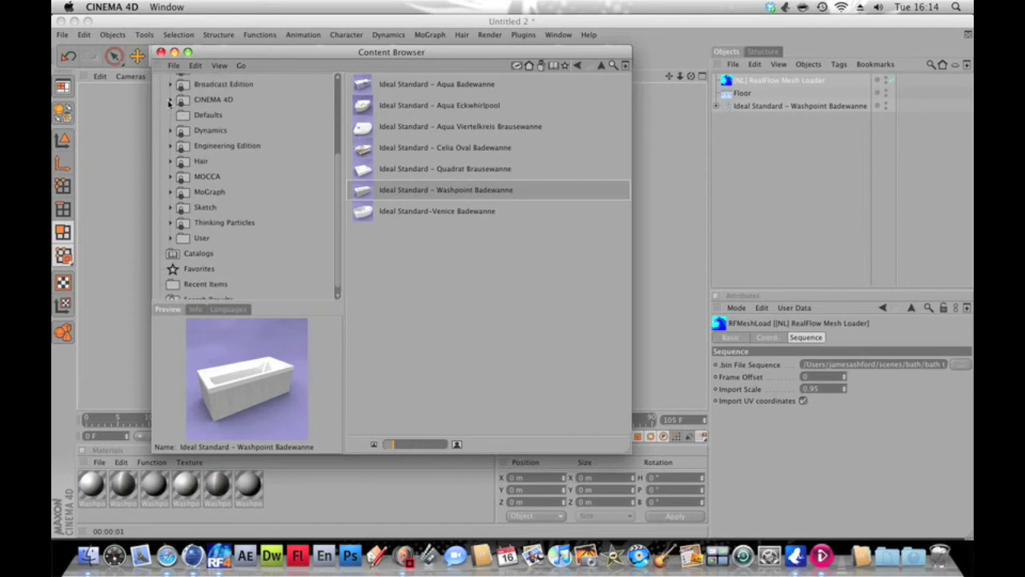
left_click(169, 100)
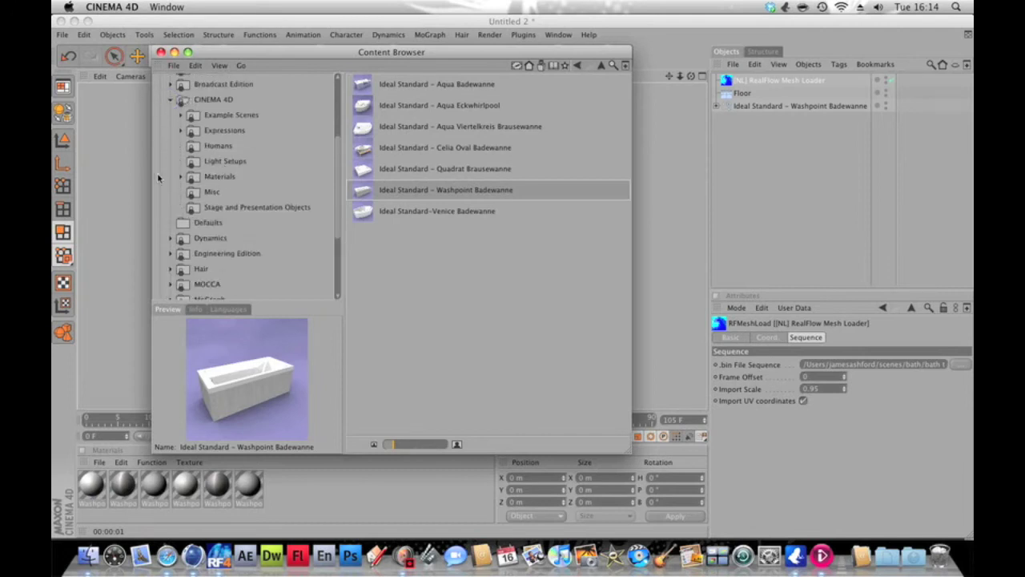
left_click(181, 178)
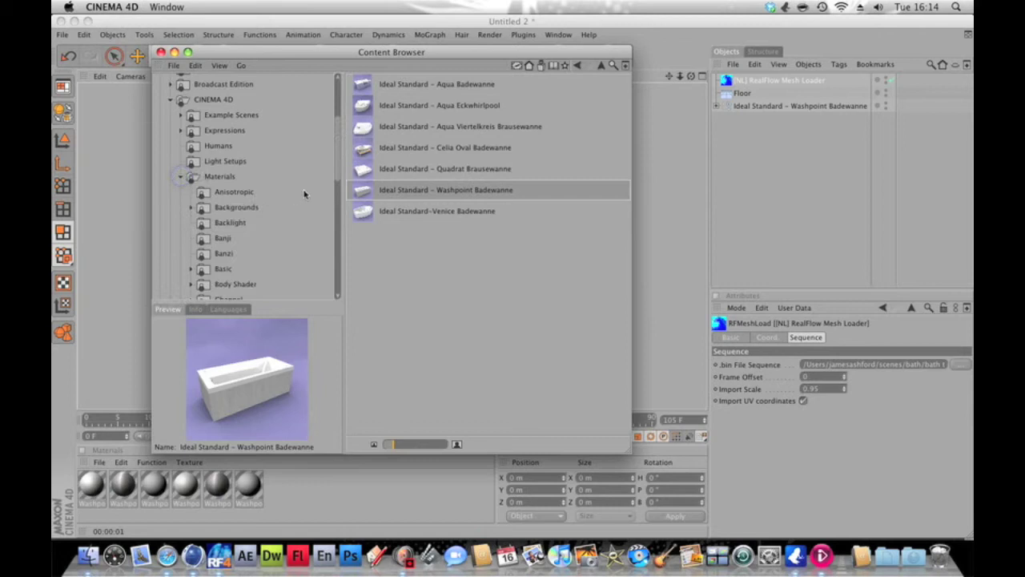
scroll(305, 194, "down", 3)
left_click(221, 213)
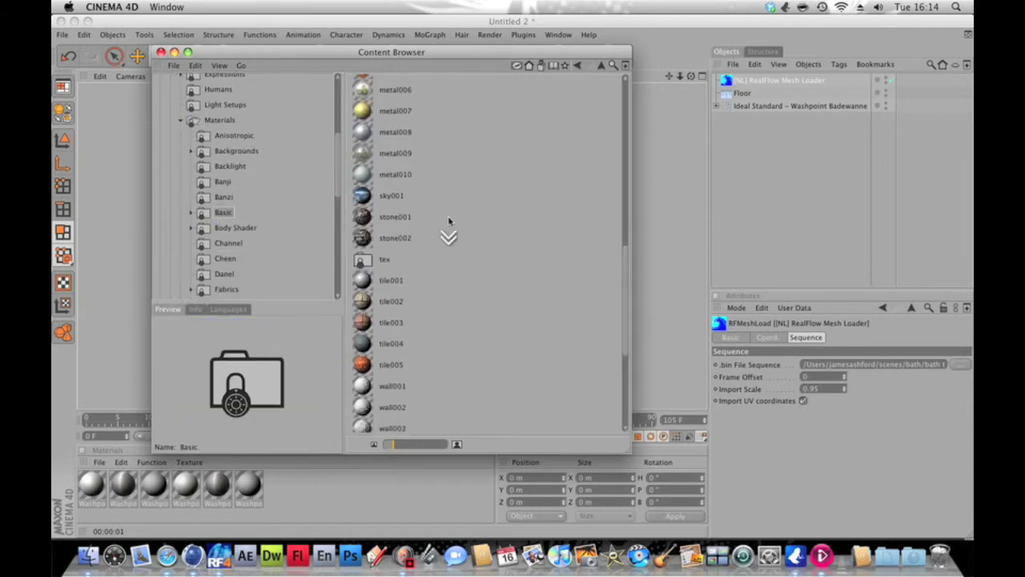
scroll(448, 221, "up", 10)
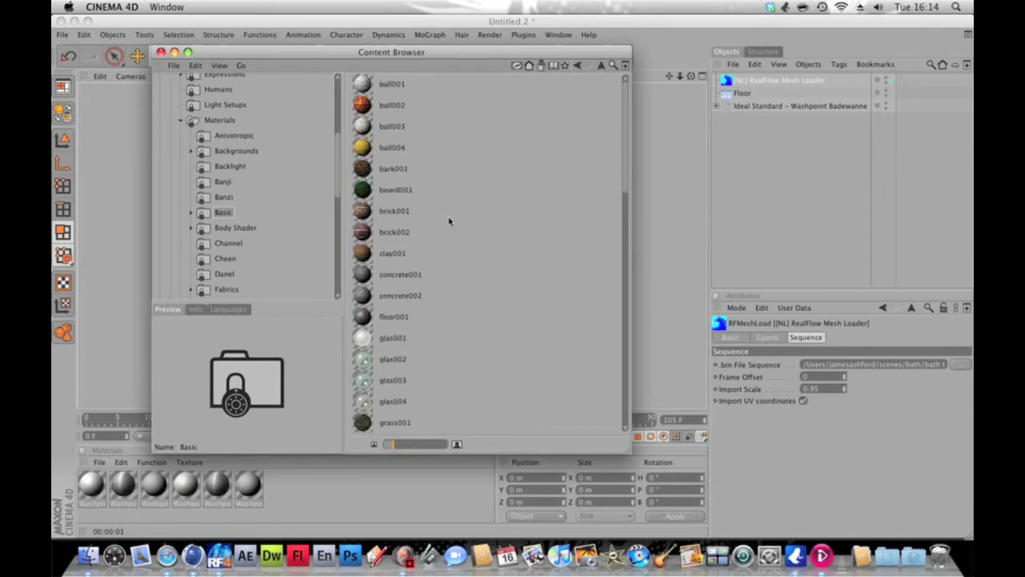
Step: Load the glas003 glass material and apply it to the fluid mesh
left_click(398, 359)
left_click(394, 380)
left_click(393, 399)
double_click(393, 379)
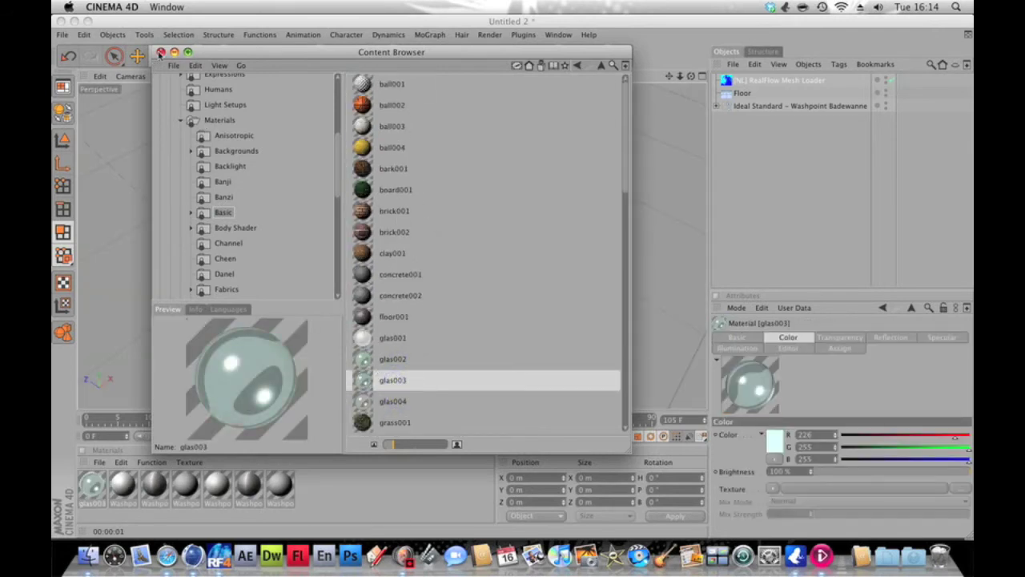
left_click(160, 53)
left_click_drag(93, 491, 373, 266)
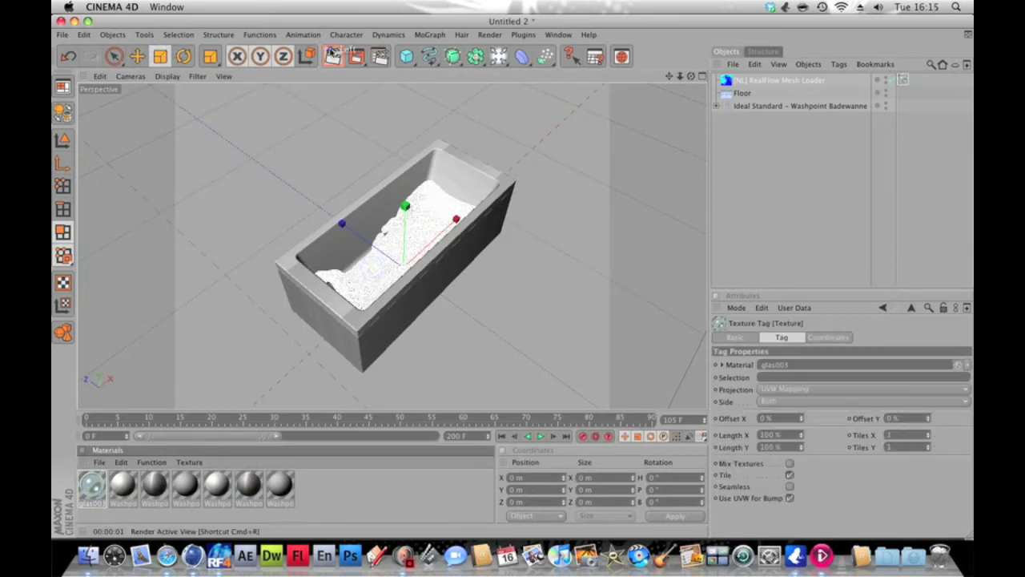
Step: Test-render the glass liquid in the viewport, then render a zoomed-in close-up
left_click(333, 56)
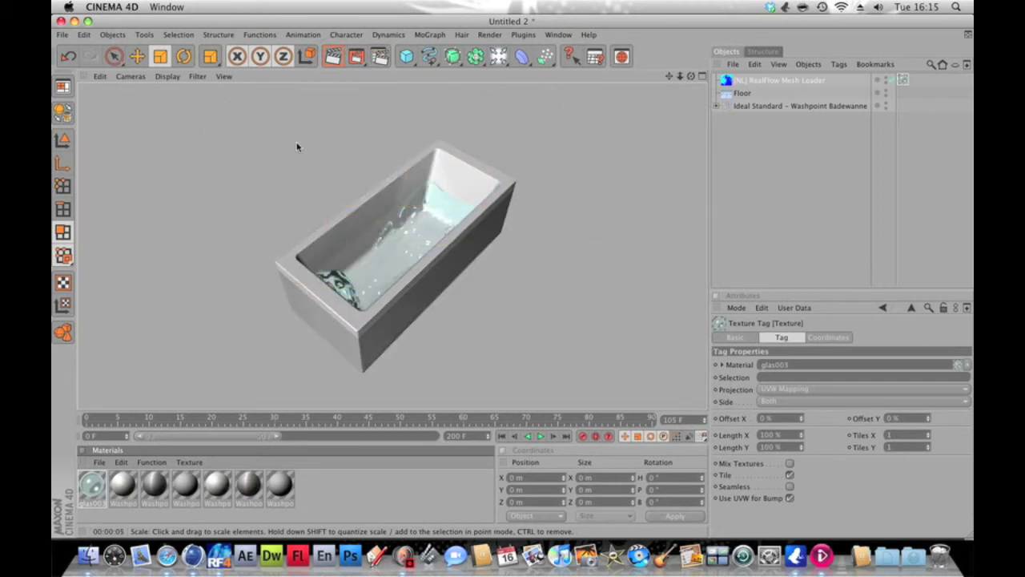
scroll(476, 270, "up", 10)
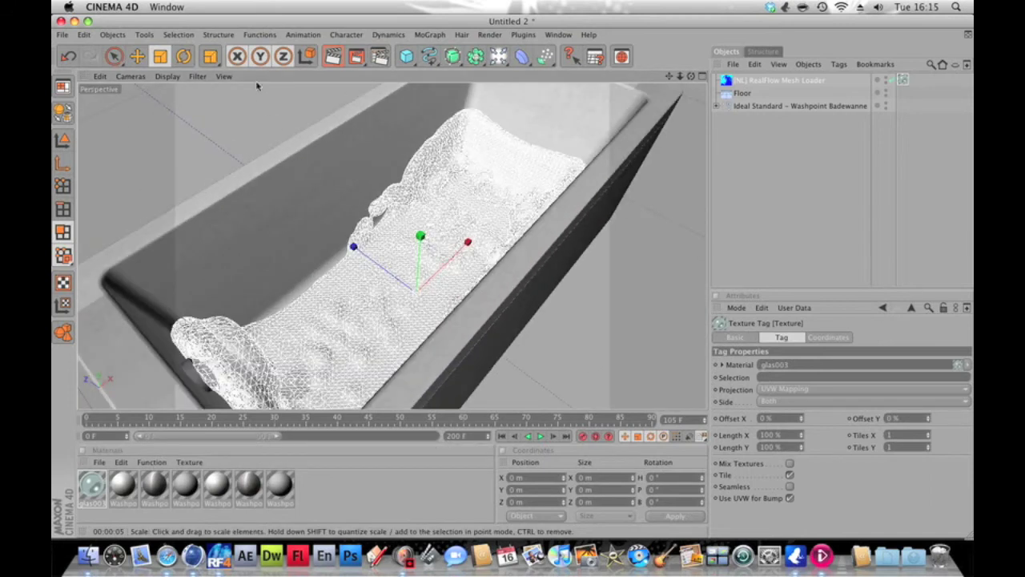
left_click(333, 58)
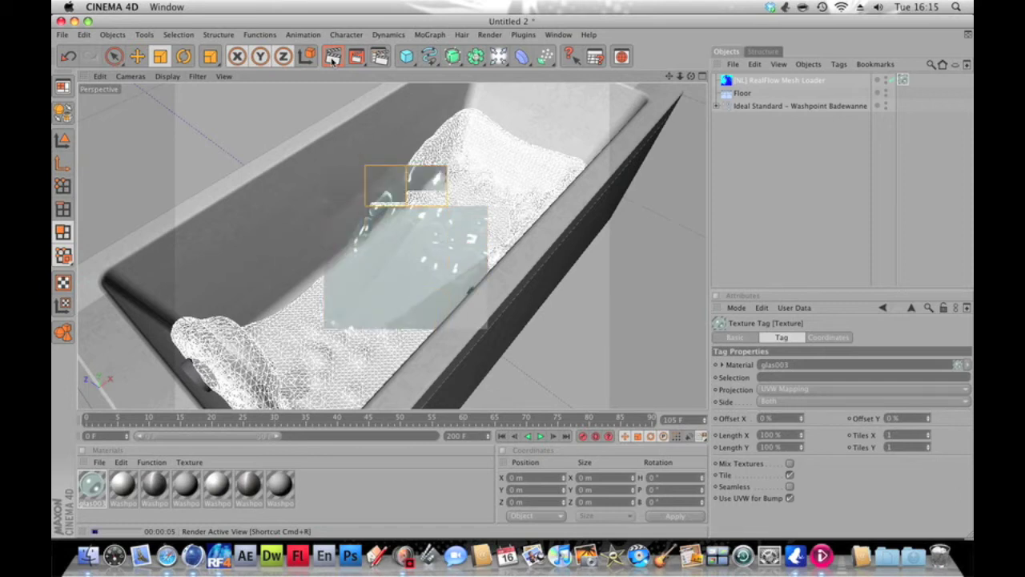
Step: Browse the Content Browser to Presets > Architecture Edition > Materials > Nature
left_click(621, 70)
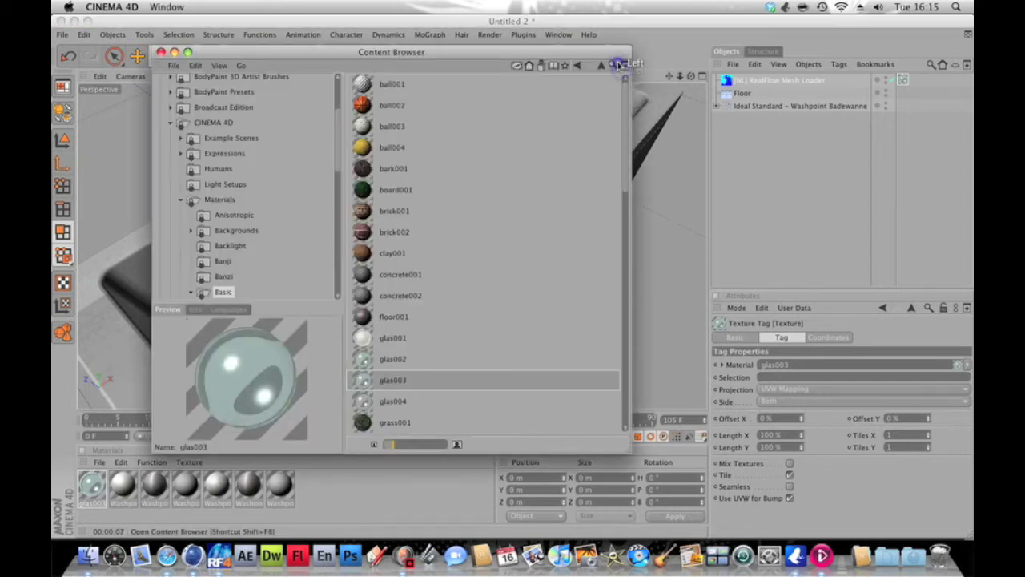
left_click(170, 122)
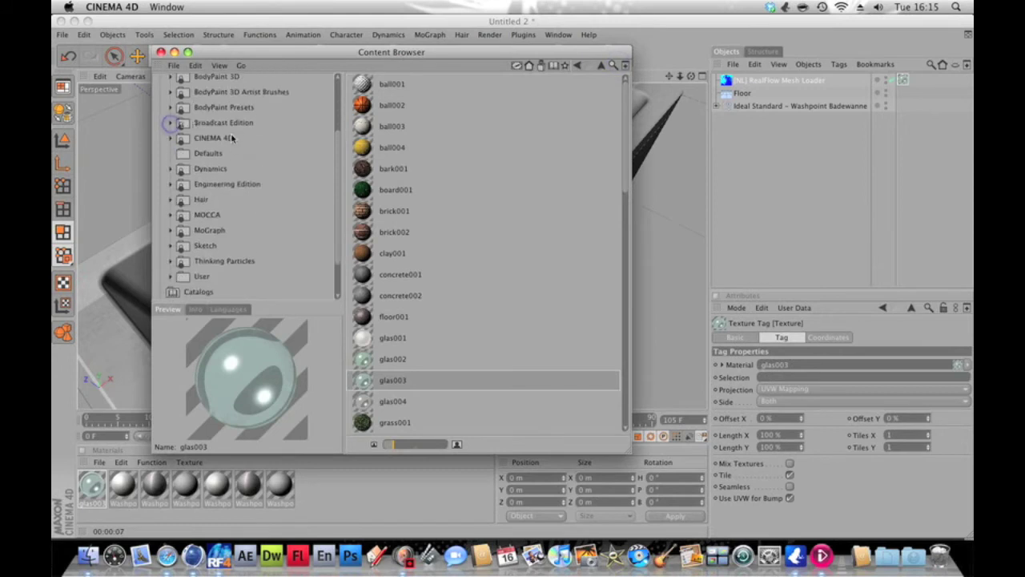
scroll(229, 129, "up", 3)
left_click(227, 127)
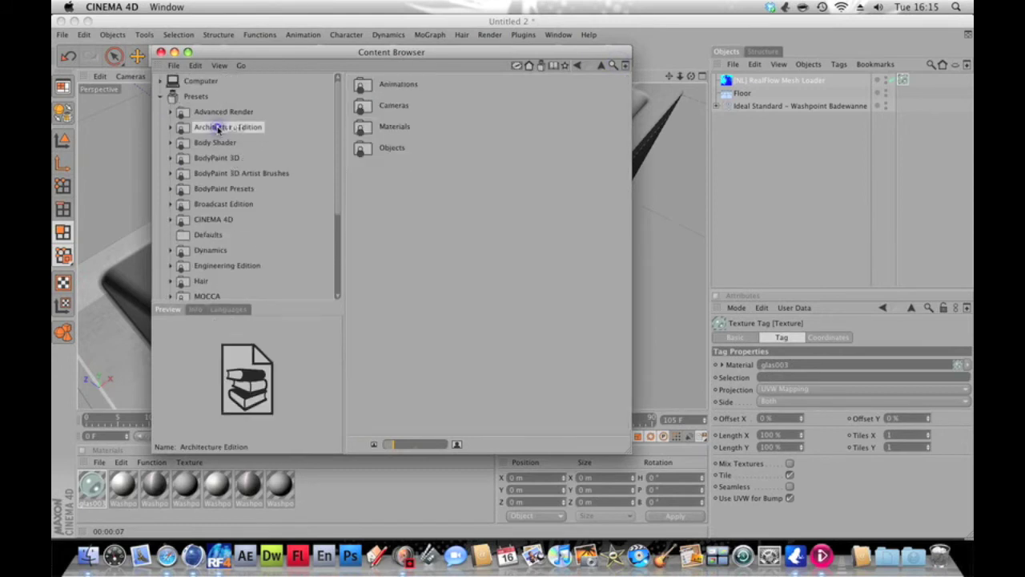
double_click(373, 128)
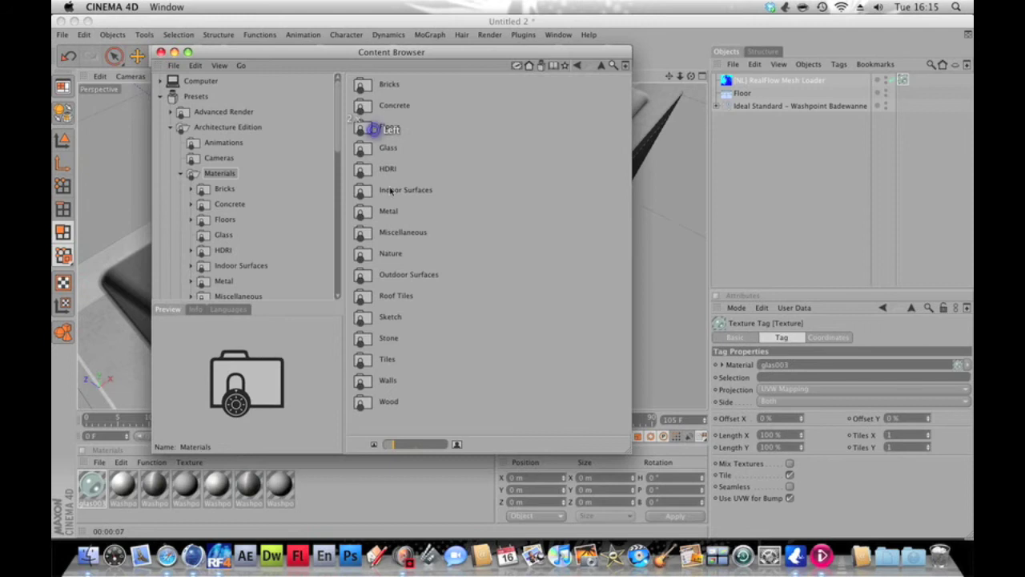
double_click(389, 254)
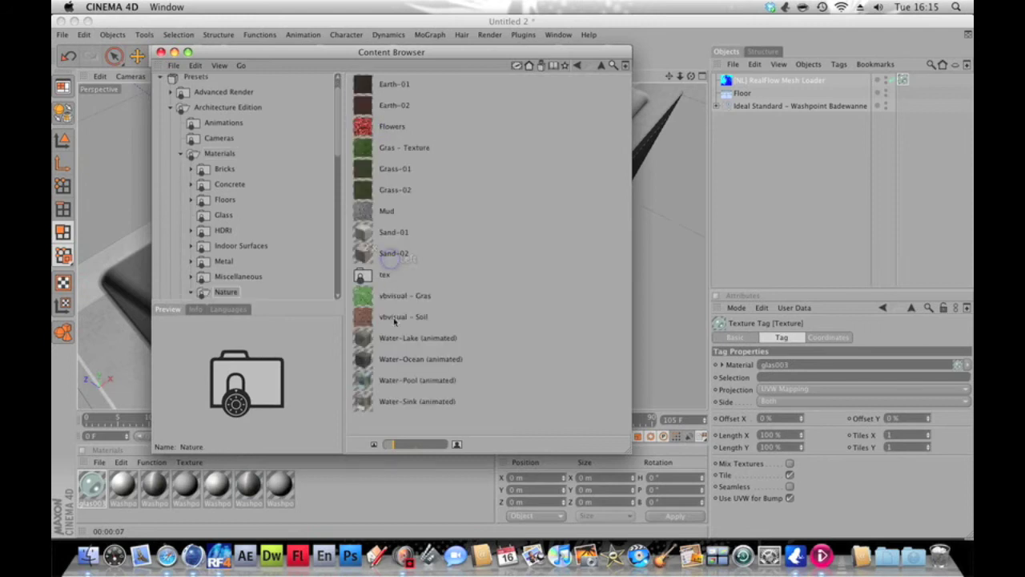
Step: Load the Water-Pool (animated) material and apply it to the fluid mesh, replacing glas003
left_click(404, 386)
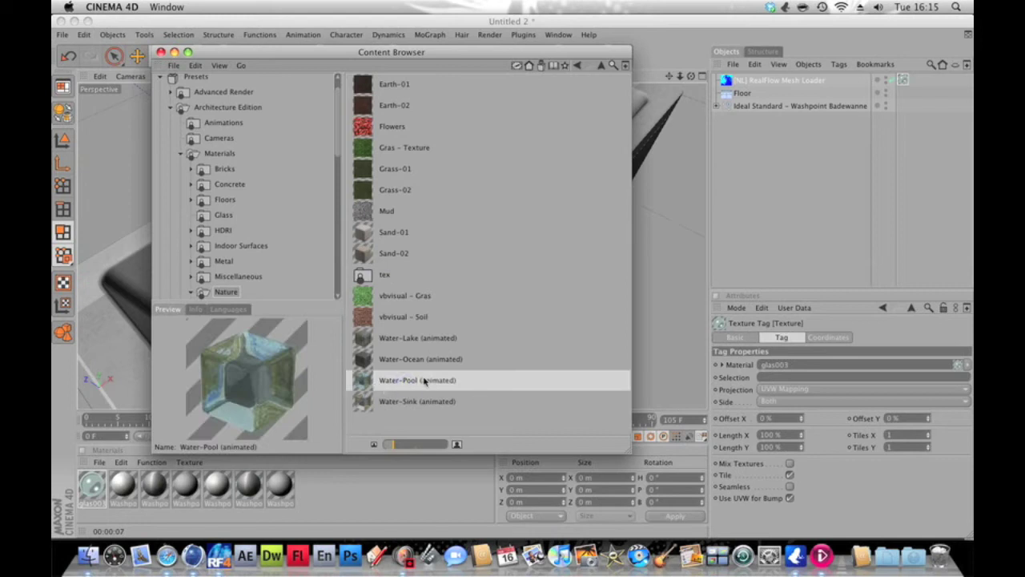
double_click(425, 381)
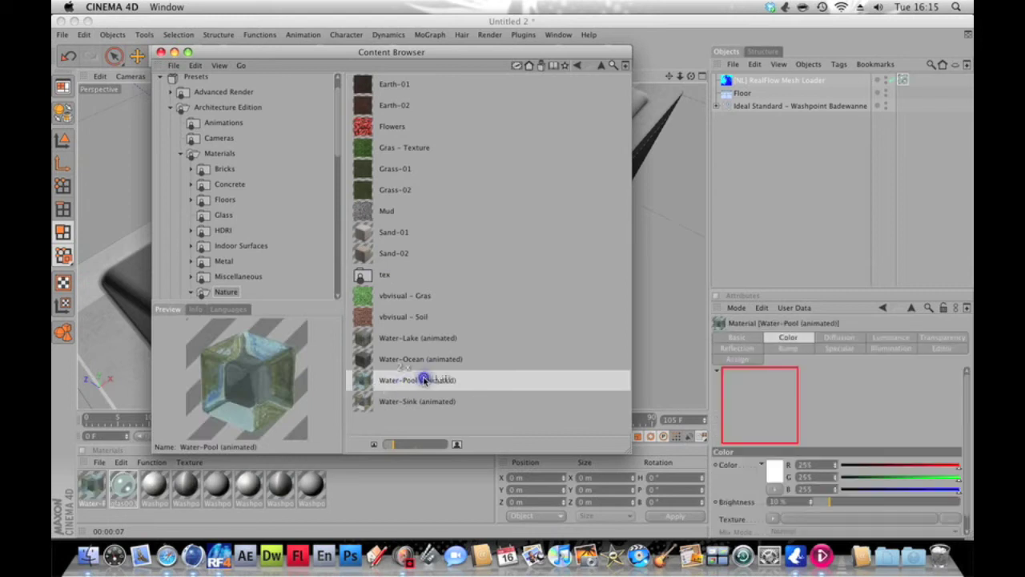
left_click(160, 52)
left_click(903, 78)
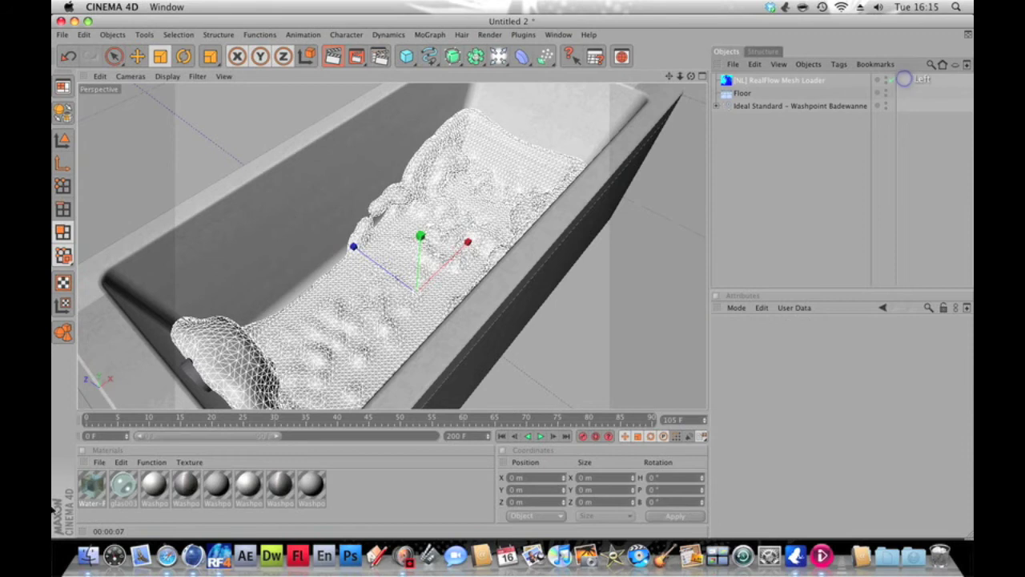
left_click_drag(92, 485, 310, 327)
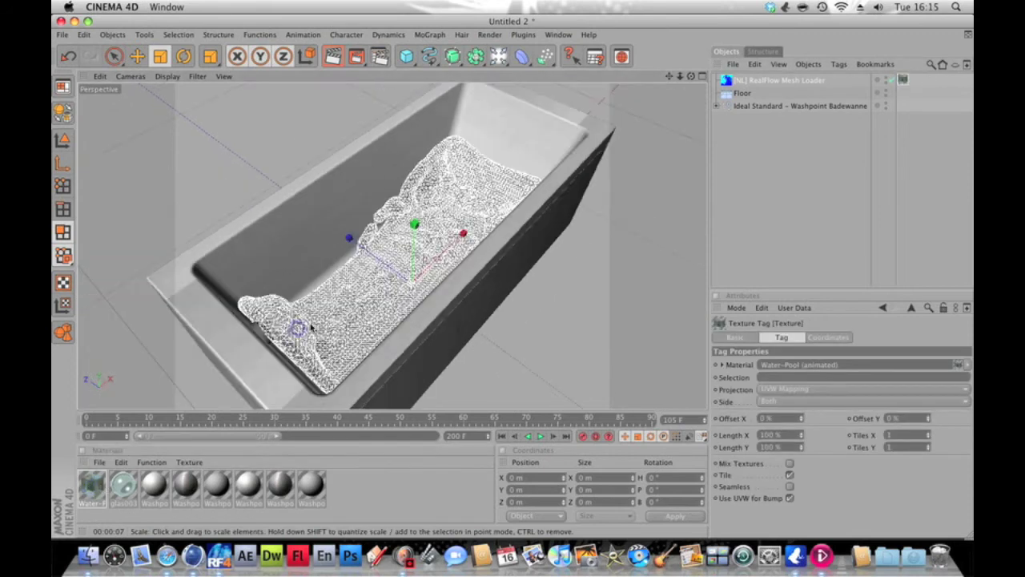
key("super+r")
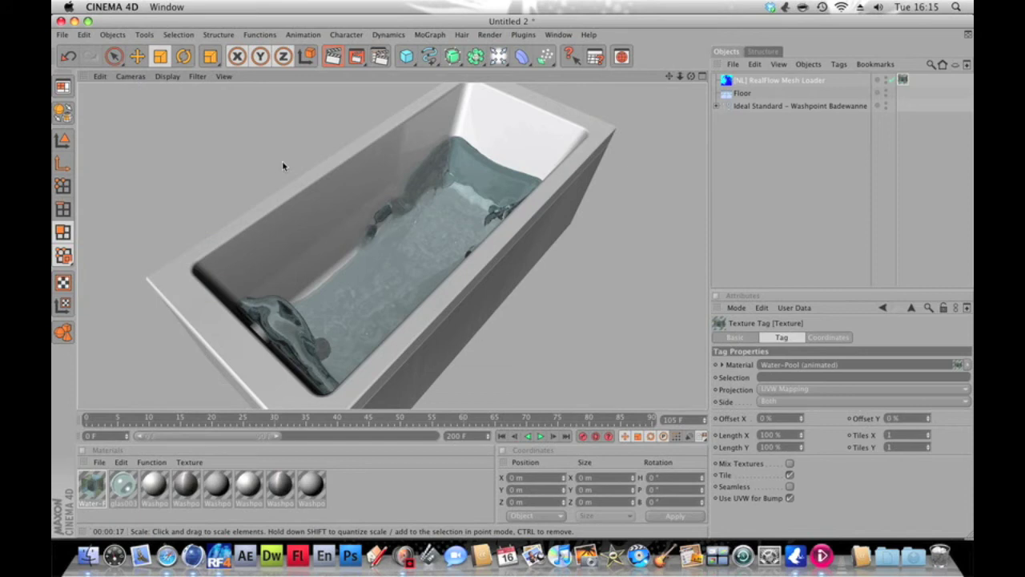
left_click(514, 280)
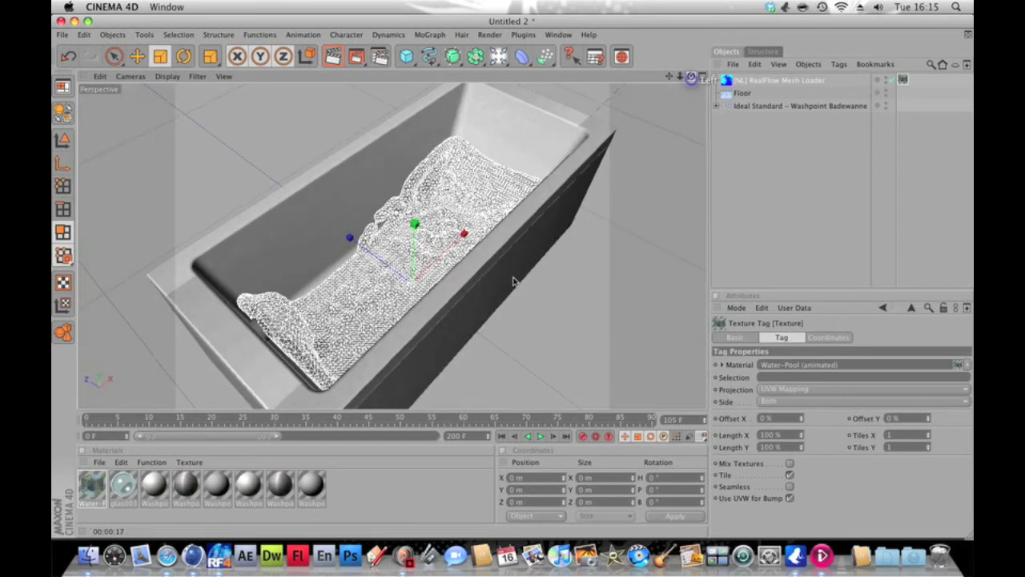
scroll(514, 280, "down", 5)
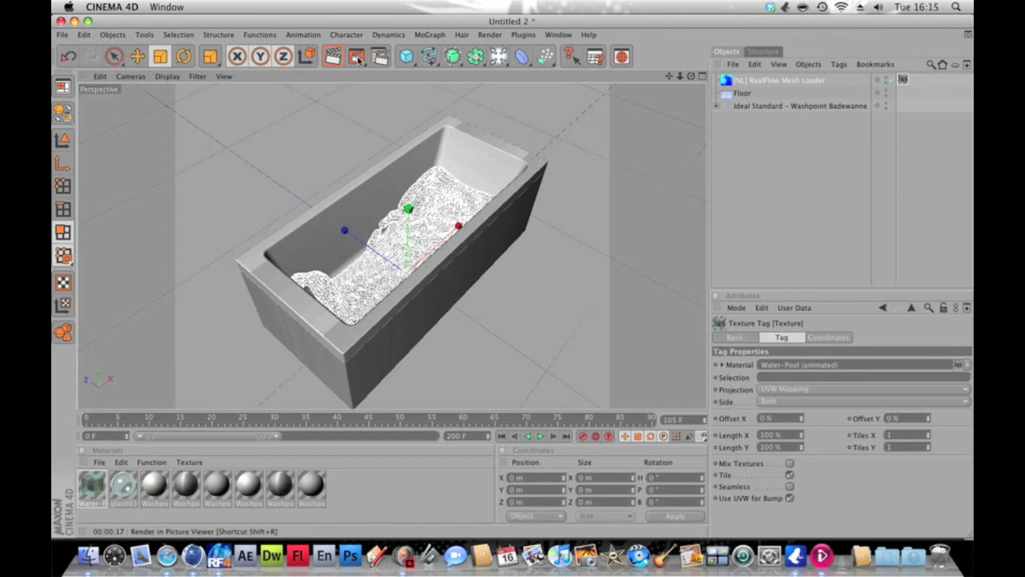
Step: Cancel the Picture Viewer render and set Make Preview to Full Render, 480x360, 30 fps
left_click(357, 58)
left_click(107, 22)
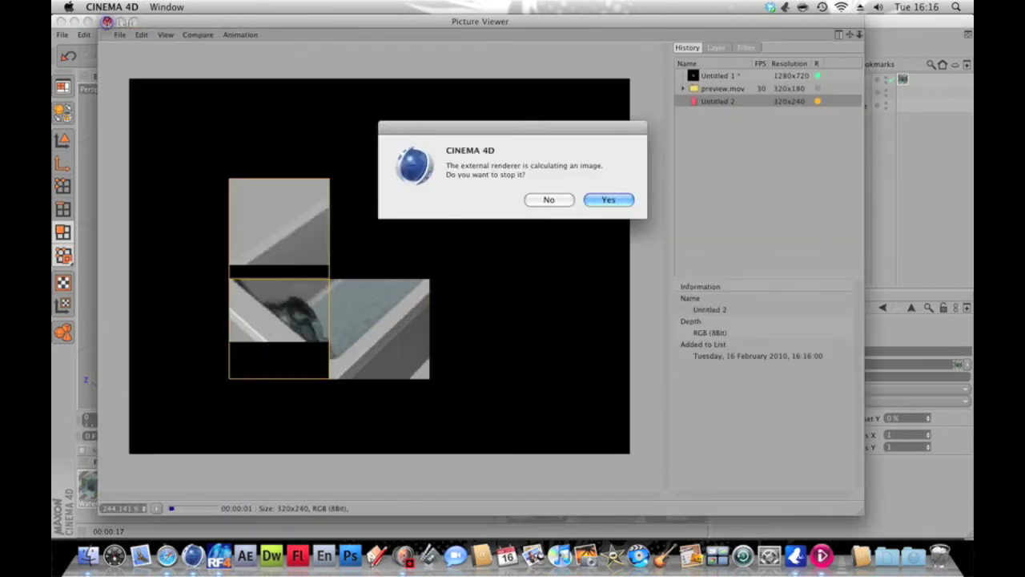
left_click(609, 200)
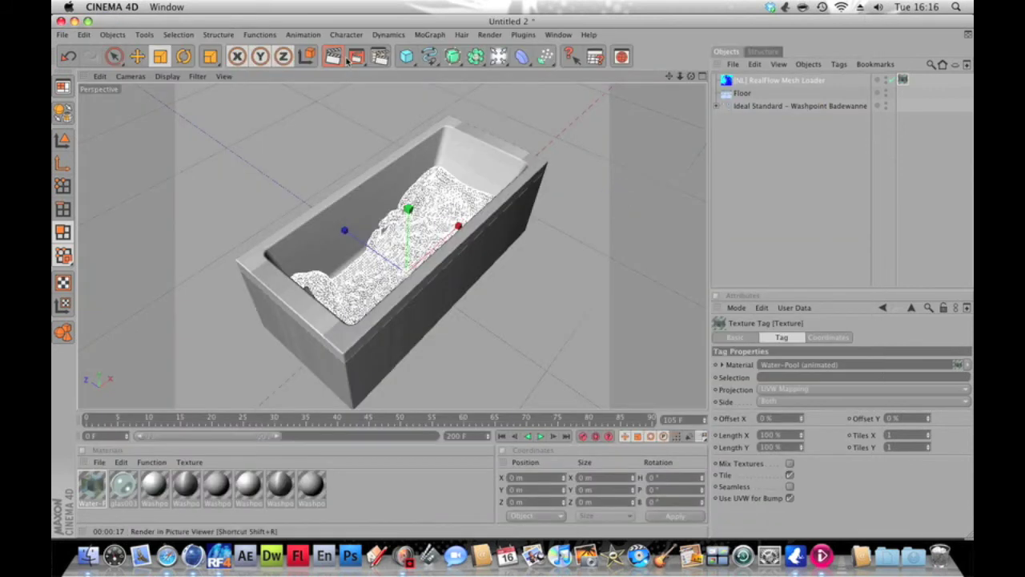
left_click_drag(360, 61, 400, 192)
left_click(398, 219)
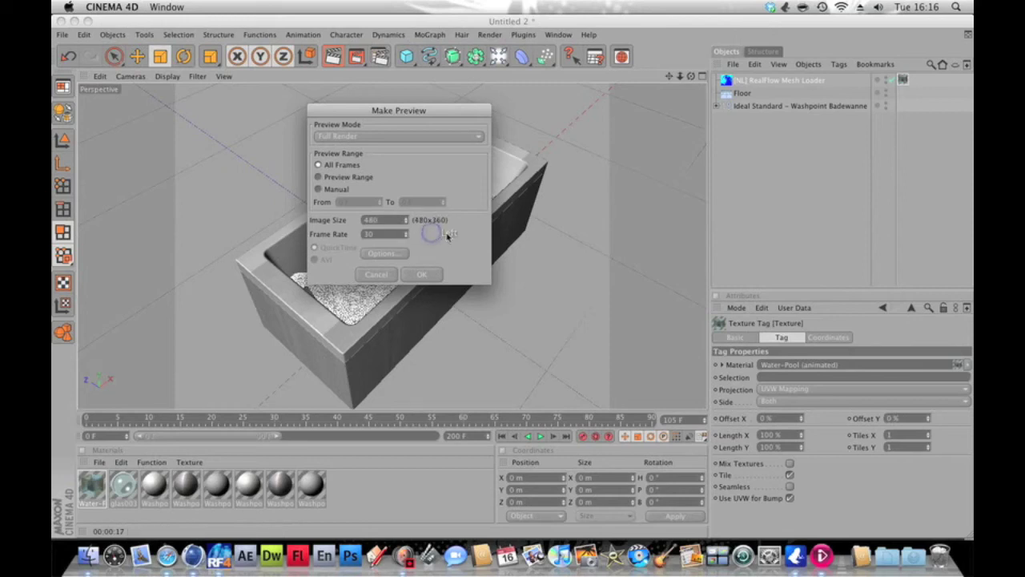
Step: Calculate the 480x360 preview1.mov animation and view it in Picture Viewer
left_click(419, 276)
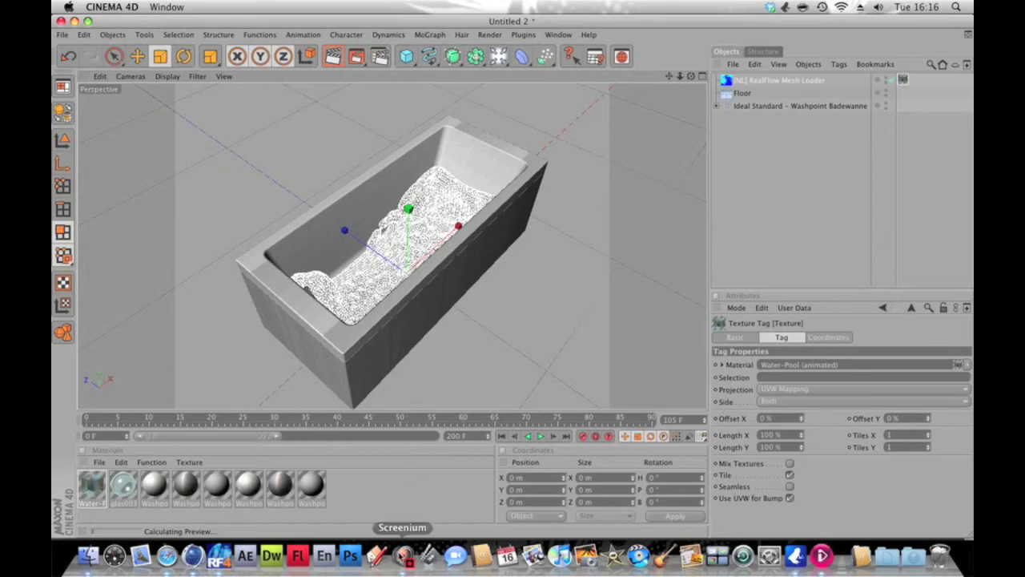
right_click(404, 555)
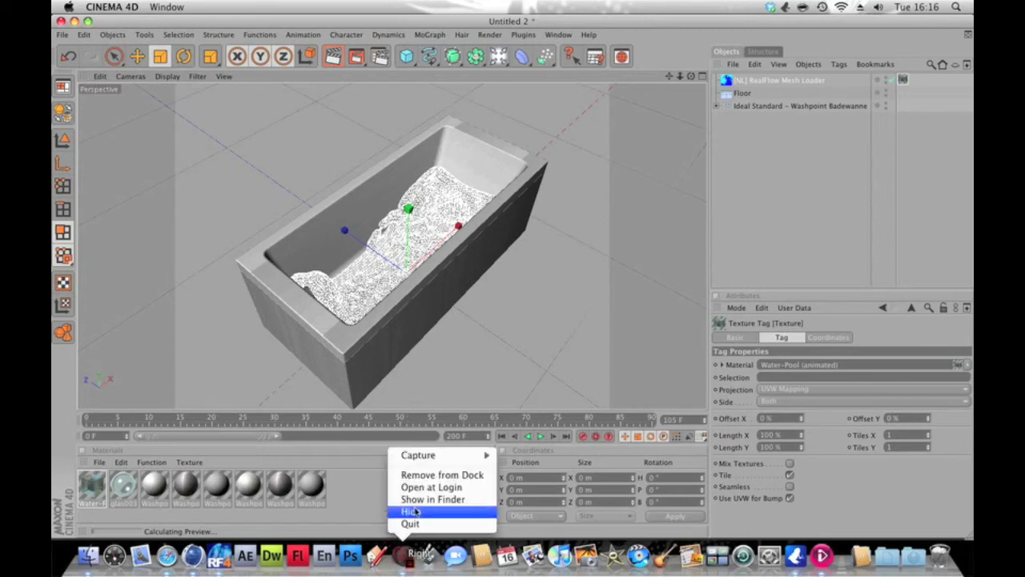
mouse_move(440, 456)
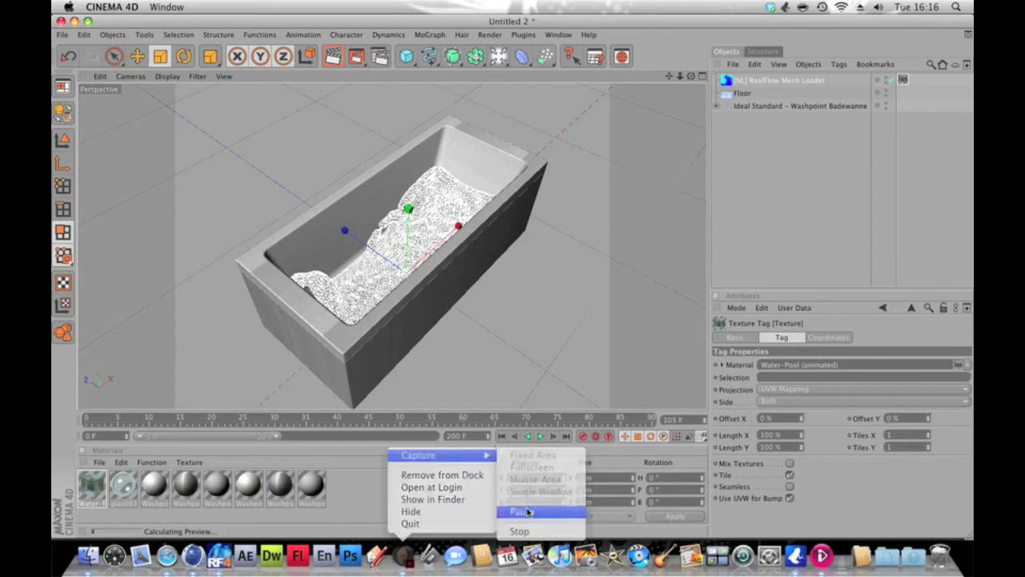
left_click(522, 511)
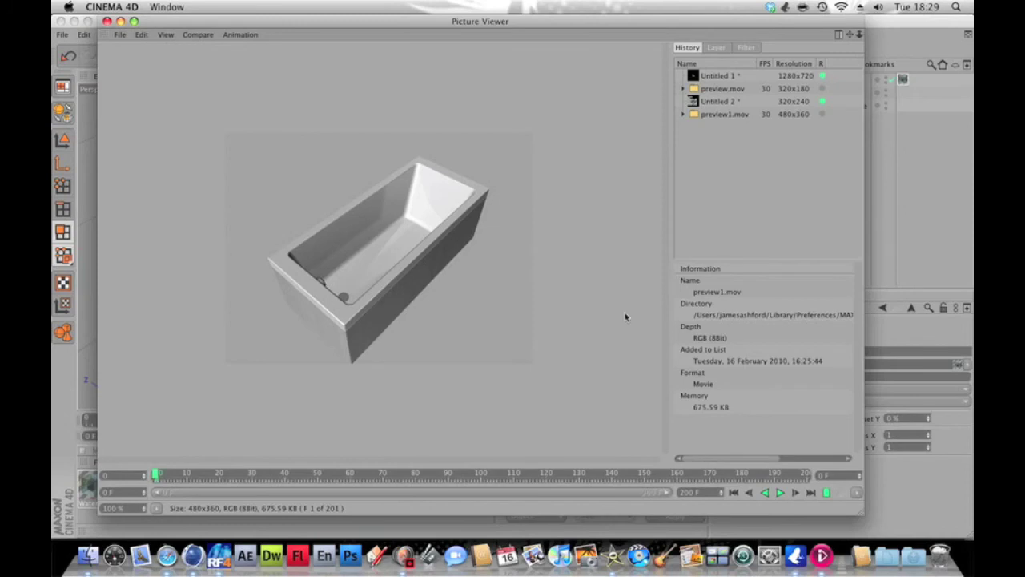
Step: Start playback of preview1.mov in Picture Viewer to watch the water fill the tub
left_click(779, 493)
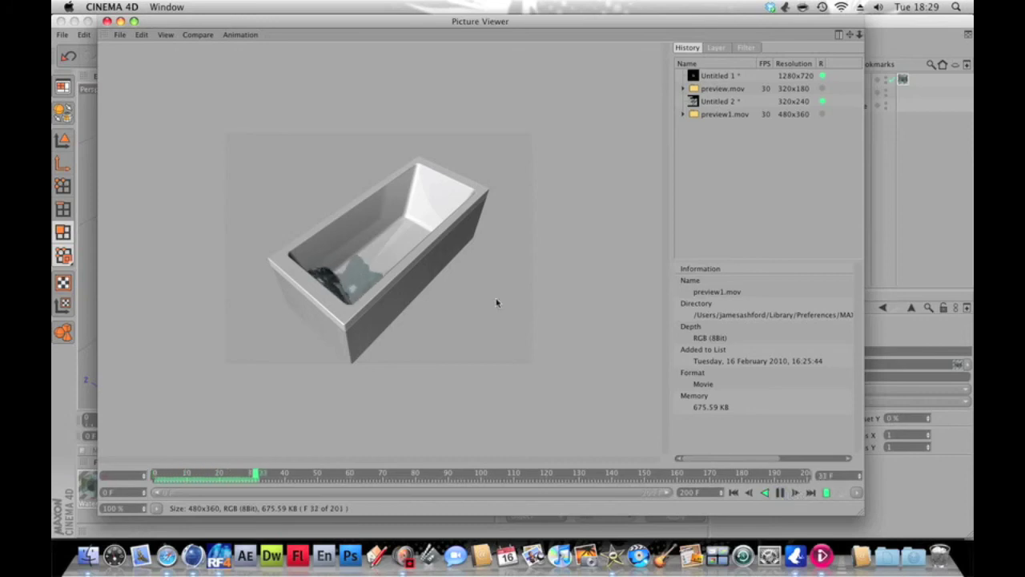